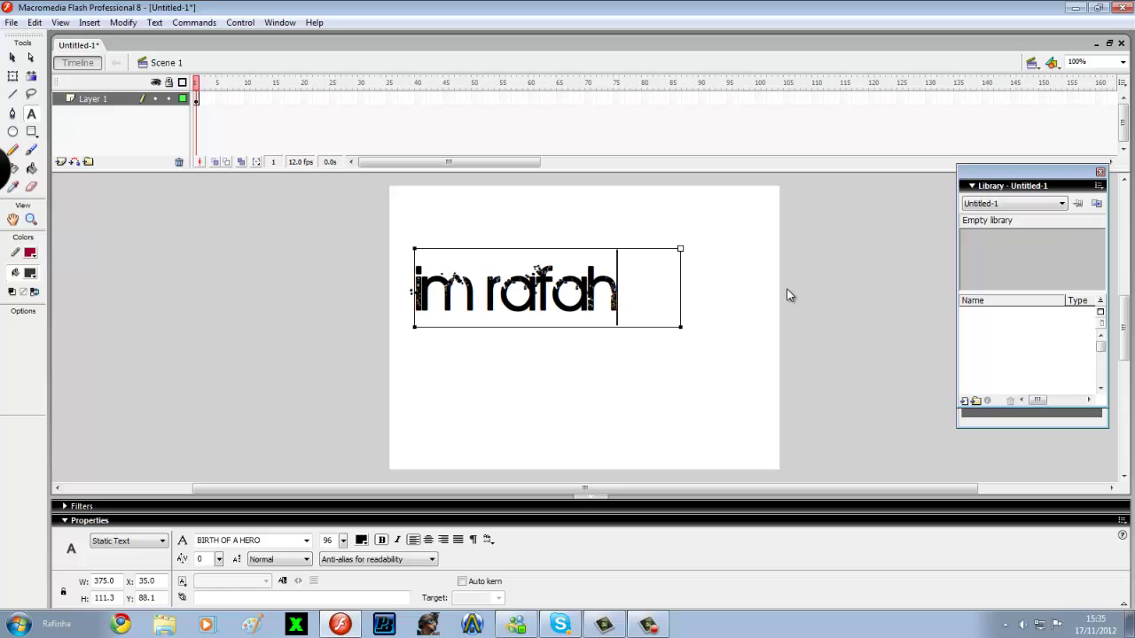
Delete all of the introductory text from the stage
key("BackSpace")
key("BackSpace")
key("BackSpace")
key("BackSpace")
key("BackSpace")
key("BackSpace")
key("BackSpace")
key("BackSpace")
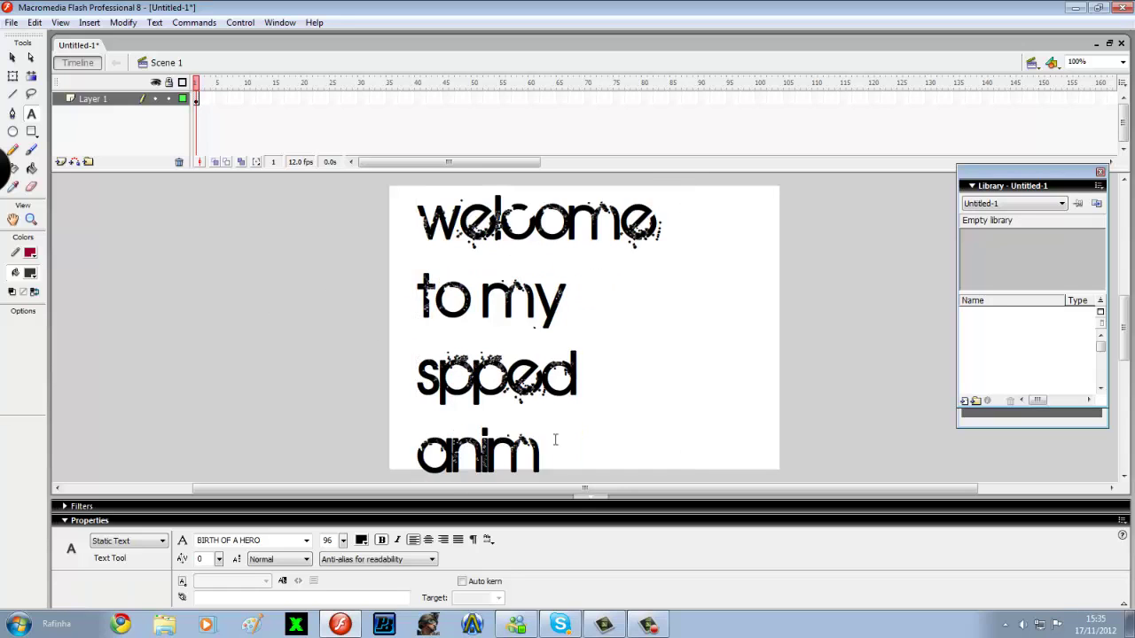
left_click_drag(555, 439, 226, 195)
type("wel")
key("BackSpace")
key("BackSpace")
key("BackSpace")
left_click(144, 266)
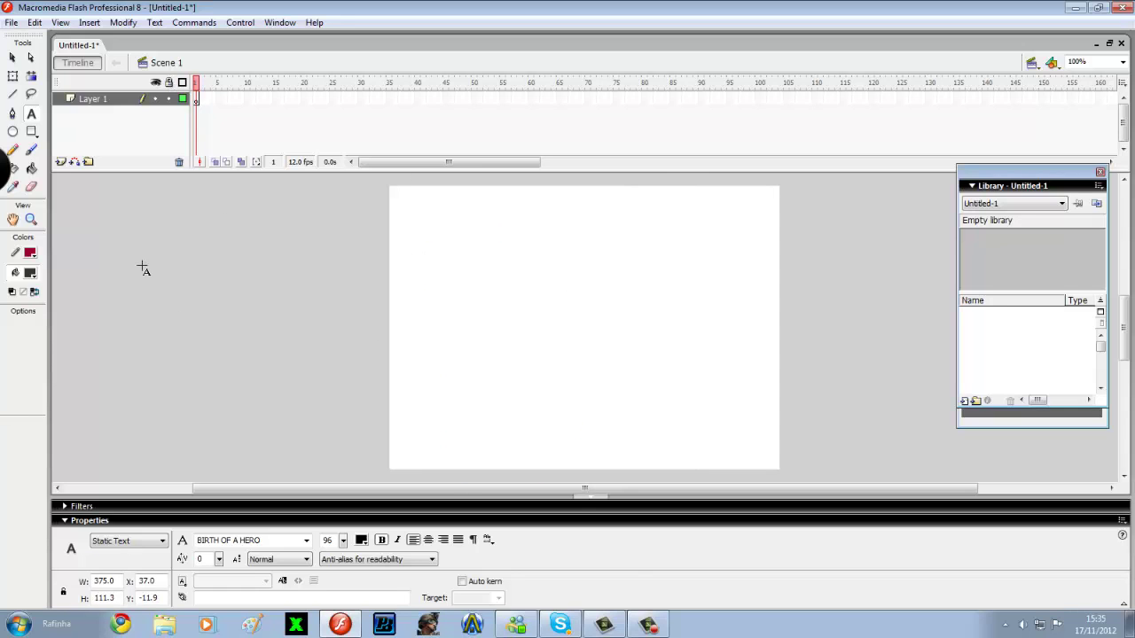
Add two layers above Layer 1 and draw a horizontal ground line across the lower stage on Layer 1
left_click(13, 94)
left_click(62, 162)
left_click(61, 163)
left_click(196, 130)
left_click_drag(371, 391, 796, 391)
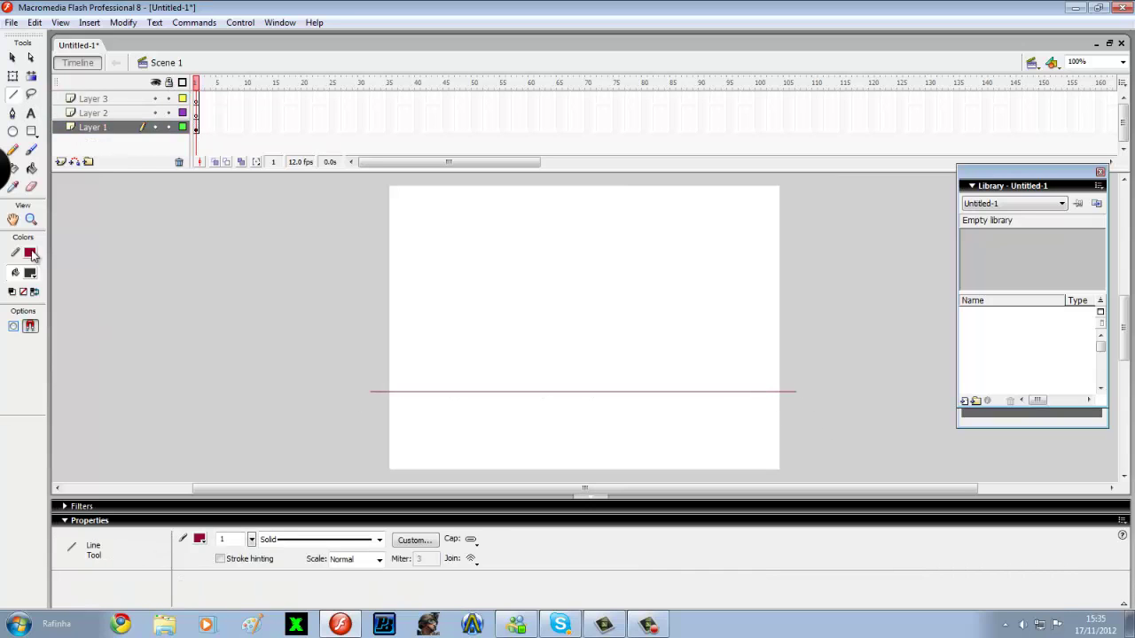
Change the stroke color to black and make the ground line black
left_click(32, 253)
left_click(33, 300)
left_click(427, 391, "ctrl")
left_click(32, 252)
left_click(33, 300)
Extend all three layers to frame 40
left_click(196, 116)
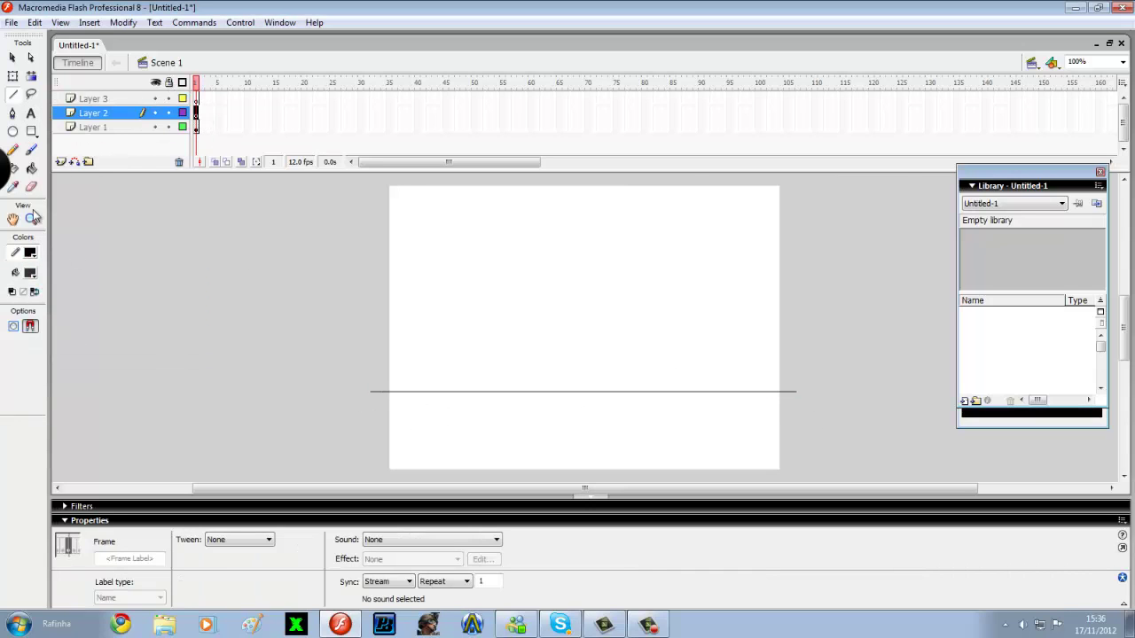
left_click(32, 220)
left_click(618, 355)
left_click_drag(419, 128, 418, 99)
key("F5")
Set the document frame rate to 24 fps and enable onion skinning
double_click(303, 163)
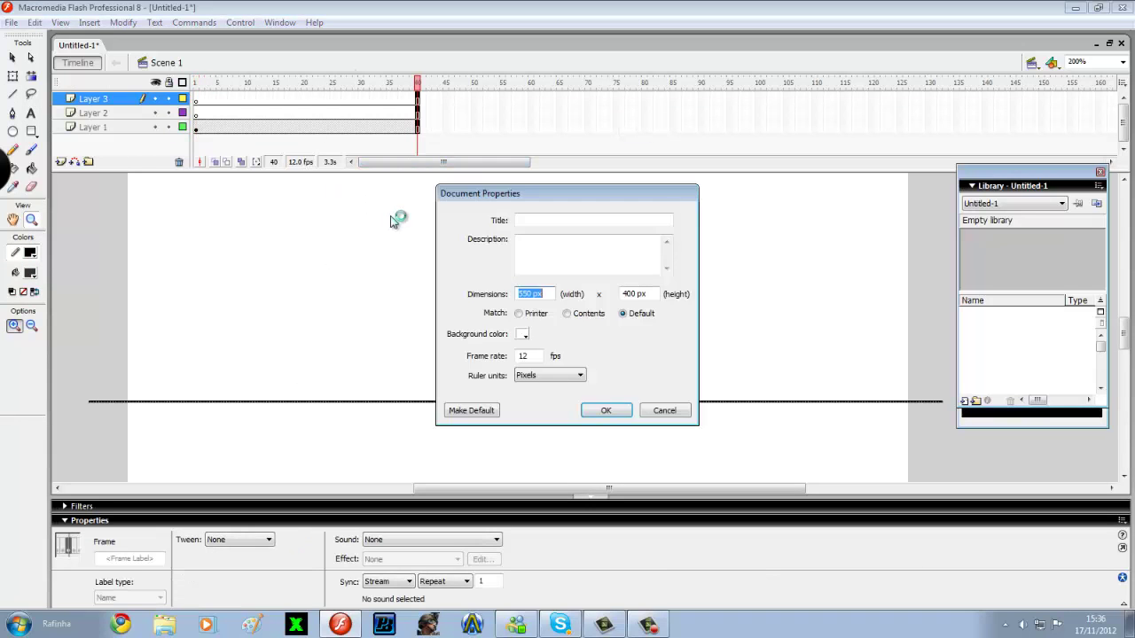
left_click_drag(536, 357, 439, 357)
type("24")
left_click(587, 410)
left_click(214, 162)
Set the Line tool to a dark red stroke with height 8 for drawing in frame 1 of Layer 2
left_click(212, 114)
left_click(196, 114)
left_click(13, 94)
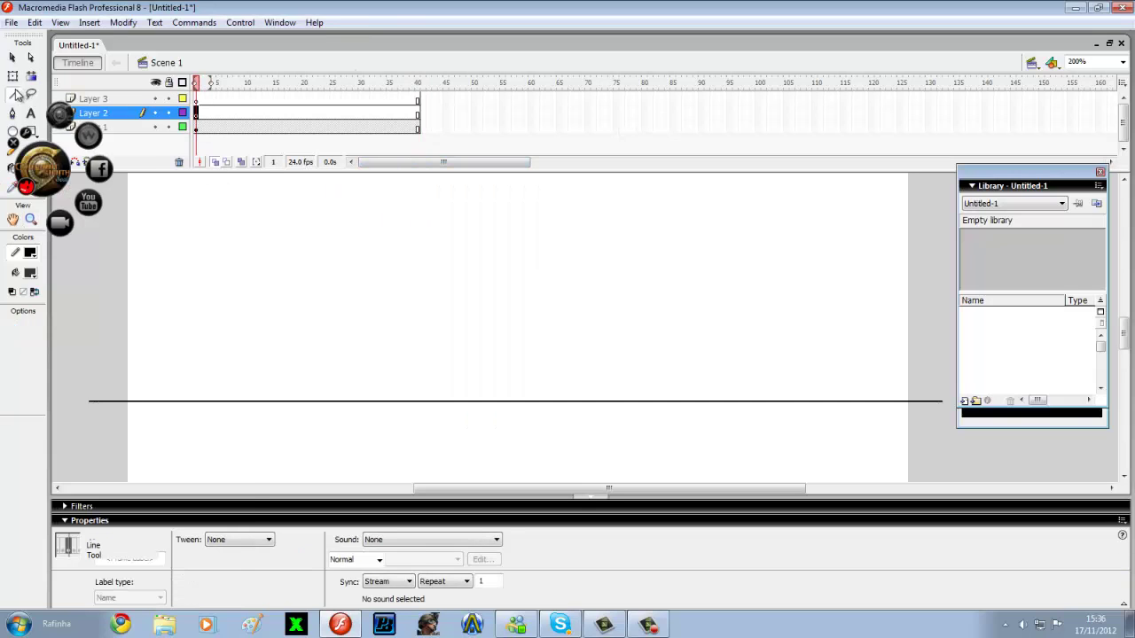
left_click_drag(253, 540, 253, 547)
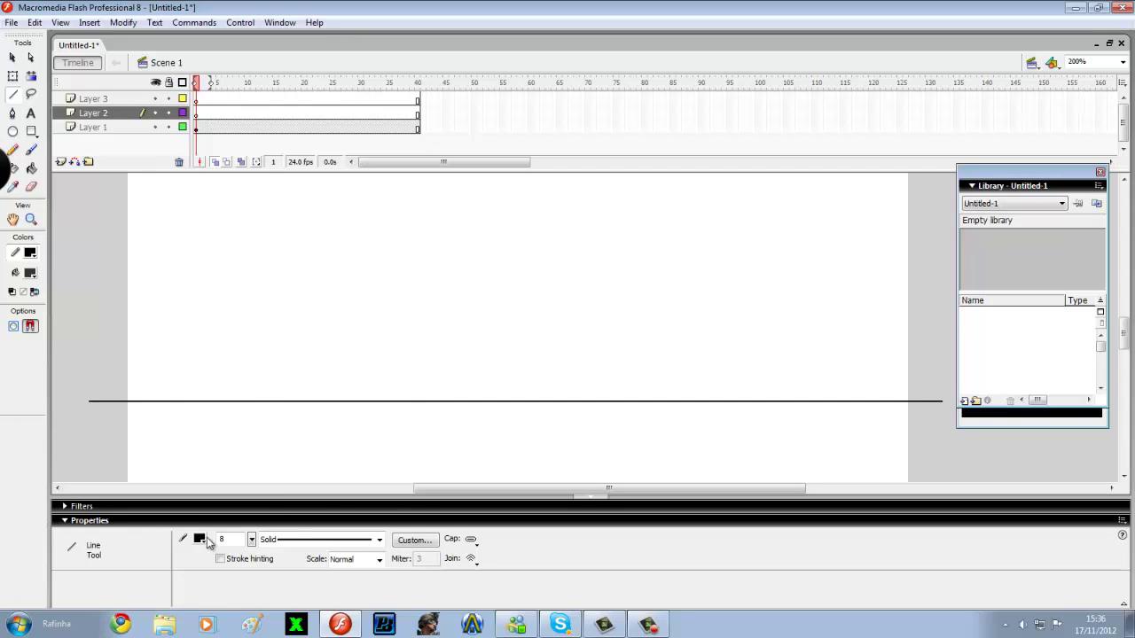
left_click(202, 539)
left_click(230, 482)
left_click_drag(1124, 336, 1125, 330)
left_click_drag(157, 455, 172, 455)
left_click_drag(172, 455, 182, 398)
left_click_drag(182, 398, 207, 338)
key("ctrl+z")
key("ctrl+z")
key("ctrl+z")
Draw the stick figure's legs, feet, torso and arms in frame 1 of Layer 2, standing on the ground line
left_click_drag(161, 458, 171, 457)
mouse_move(172, 457)
left_mouse_down()
mouse_move(188, 368)
mouse_move(204, 414)
left_mouse_up()
left_click_drag(203, 415, 202, 454)
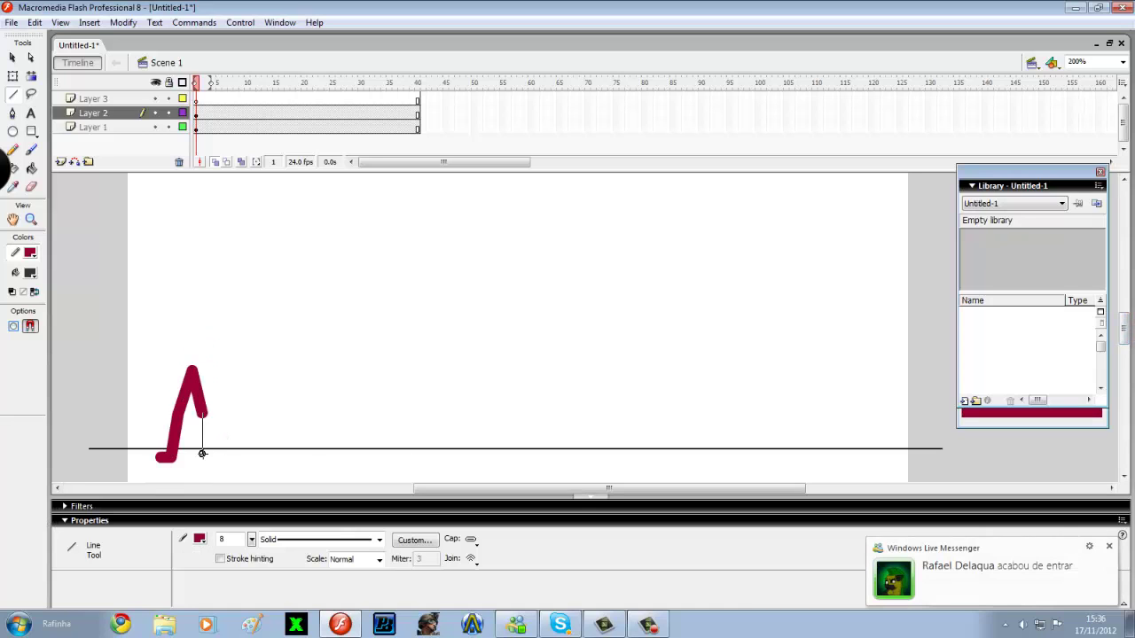
left_click_drag(199, 290, 179, 336)
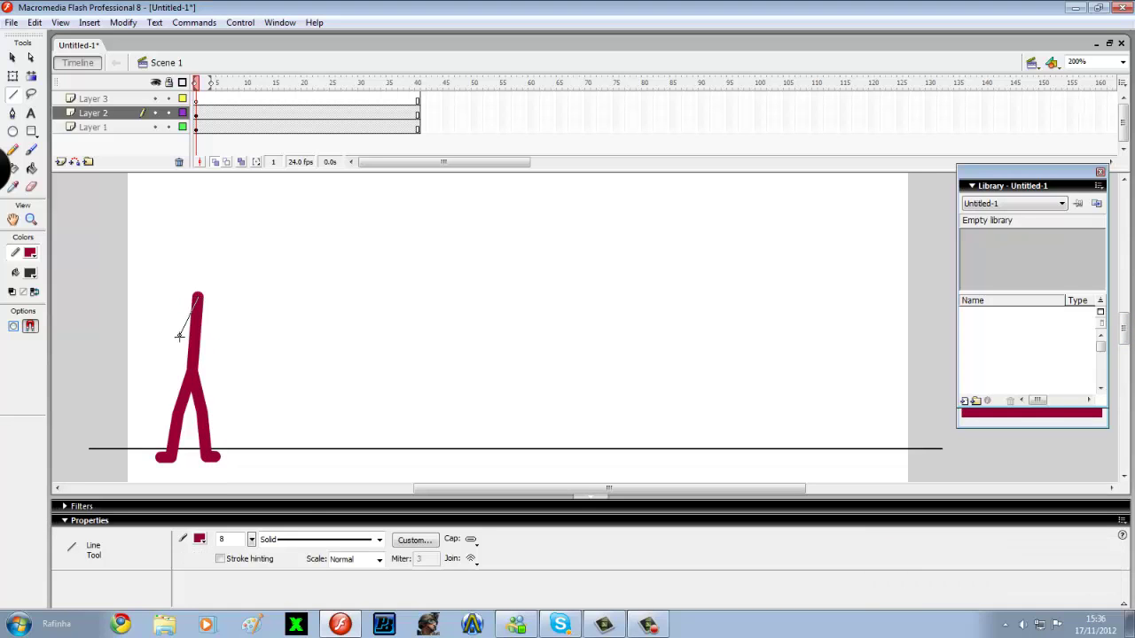
Draw a round head on Layer 3 above the torso with the Oval tool, using no stroke and a dark red fill
left_click(13, 133)
left_click(195, 100)
left_click(31, 253)
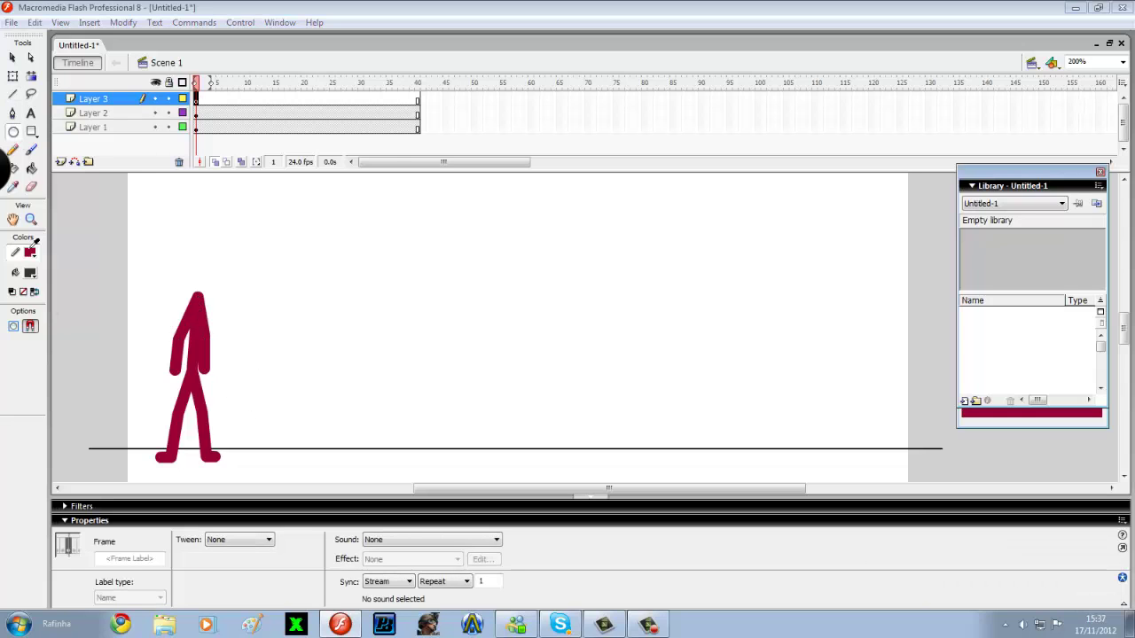
left_click(196, 273)
left_click(31, 273)
left_click(44, 374)
left_click_drag(184, 264, 218, 297)
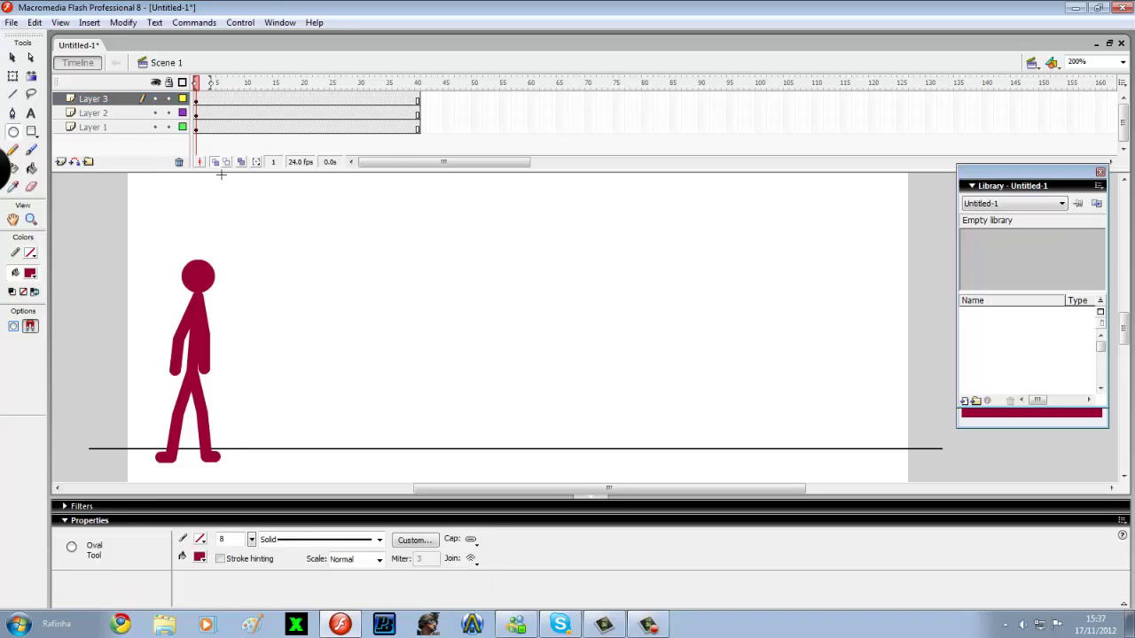
Nudge the head down onto the torso and convert it to a movie clip symbol
left_click(198, 99)
left_click(233, 211)
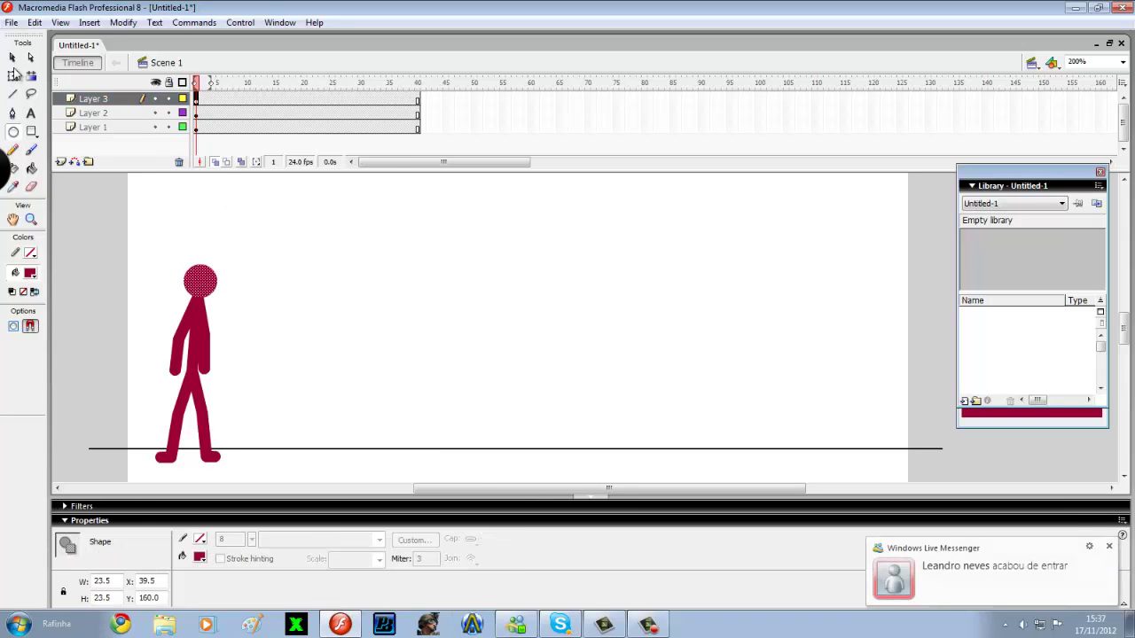
left_click(13, 74)
right_click(265, 95)
left_click(317, 305)
right_click(203, 291)
left_click(266, 501)
left_click(683, 189)
Lock Layer 1 and insert a blank keyframe at frame 2 of Layer 2
left_click(196, 113)
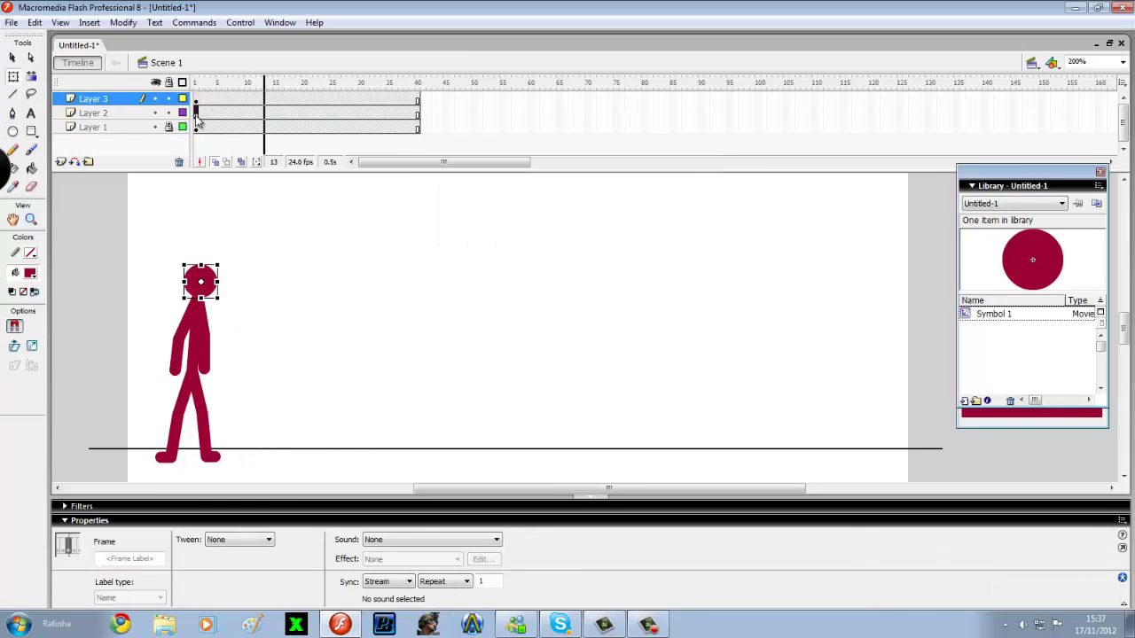
left_click(169, 127)
key("F7")
Insert a blank keyframe at frame 2 of Layer 3 and place the head symbol slightly right of its previous position
left_click(196, 100)
key("F7")
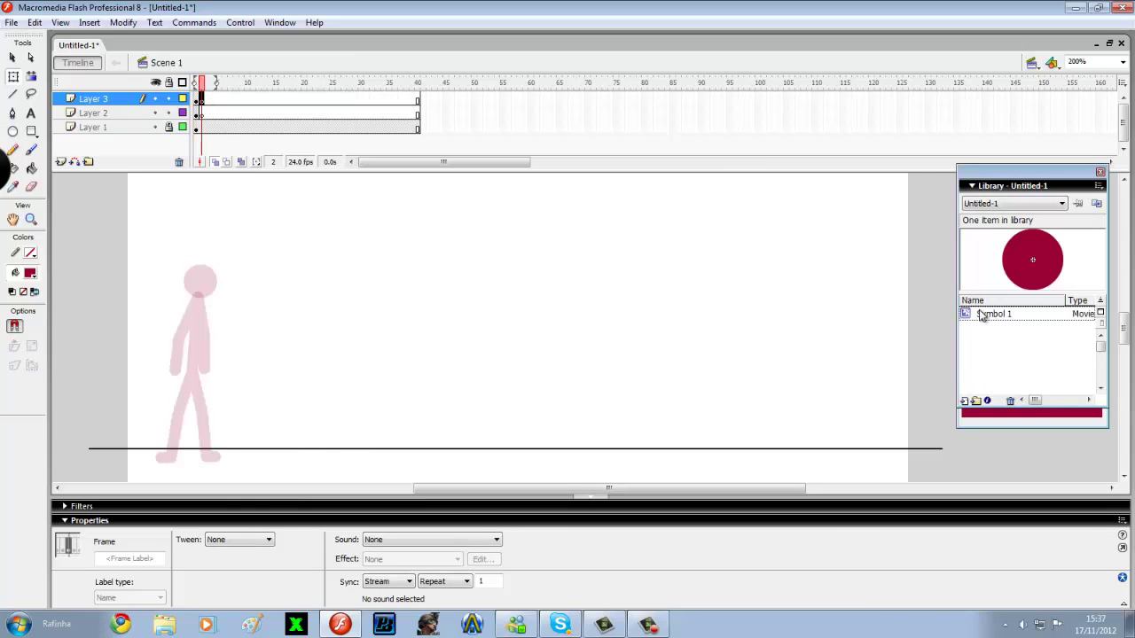
left_click_drag(983, 314, 198, 371)
left_click(12, 94)
left_click_drag(198, 371, 206, 413)
left_click_drag(206, 413, 205, 467)
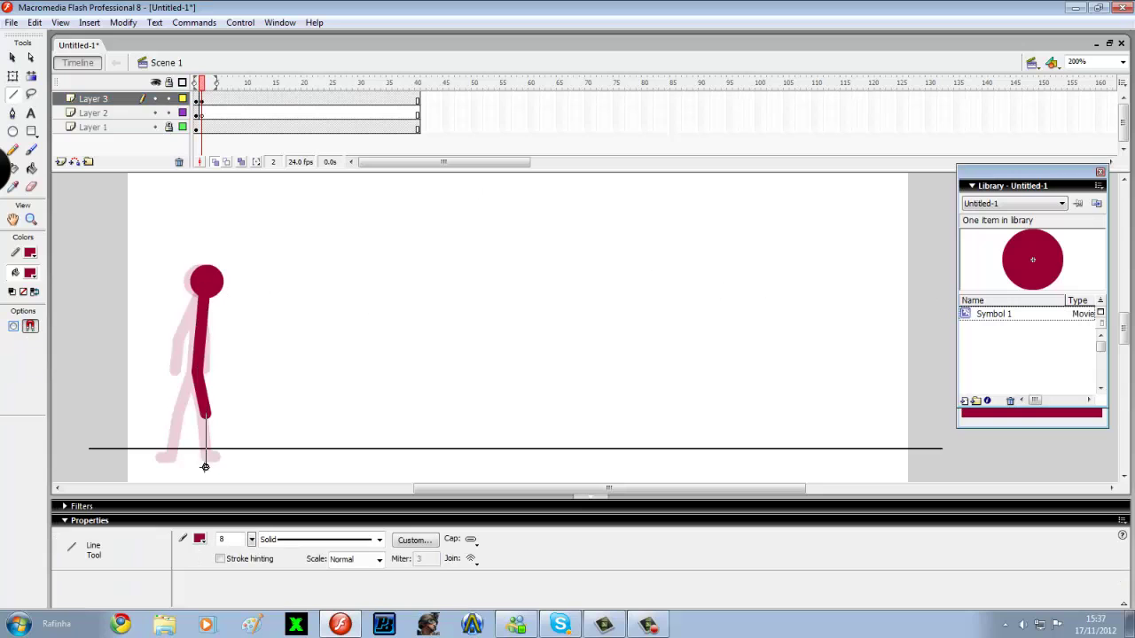
key("ctrl+z")
key("ctrl+z")
key("ctrl+z")
left_click(196, 113)
left_click_drag(205, 296, 198, 371)
key("ctrl+z")
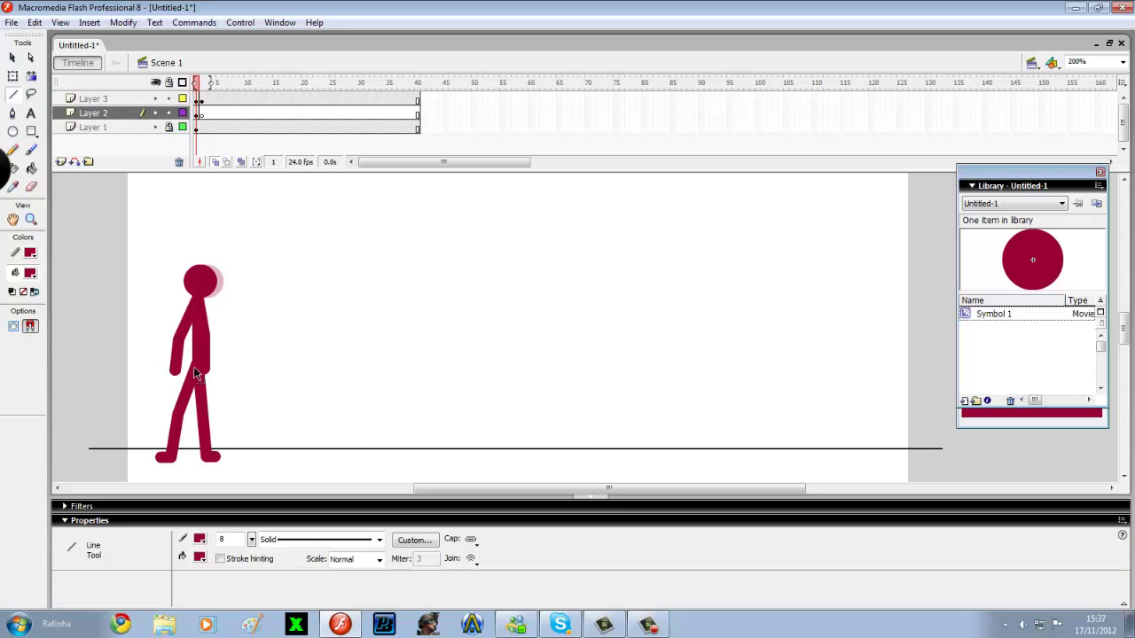
Draw the torso, legs and arms of the second pose in frame 2 of Layer 3 and add a blank keyframe at frame 3
left_click(201, 114)
left_click(201, 100)
mouse_move(206, 296)
left_mouse_down()
mouse_move(195, 385)
mouse_move(197, 366)
left_mouse_up()
key("ctrl+z")
mouse_move(197, 365)
left_mouse_down()
mouse_move(208, 456)
mouse_move(204, 417)
left_mouse_up()
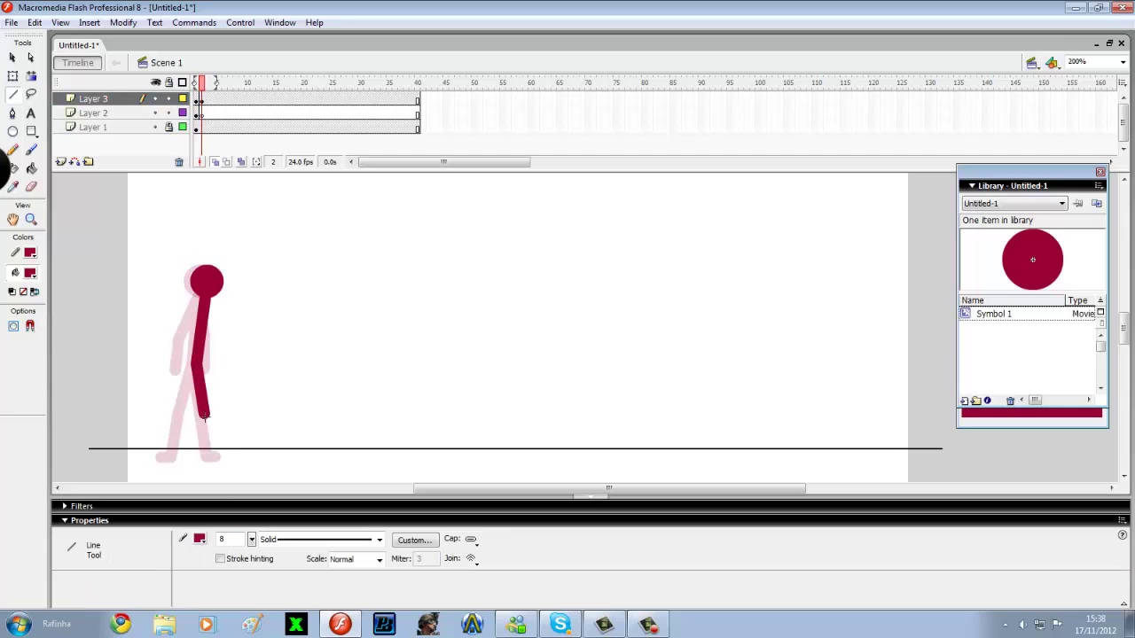
left_click_drag(205, 455, 210, 455)
left_click_drag(197, 364, 177, 417)
left_click_drag(177, 417, 174, 453)
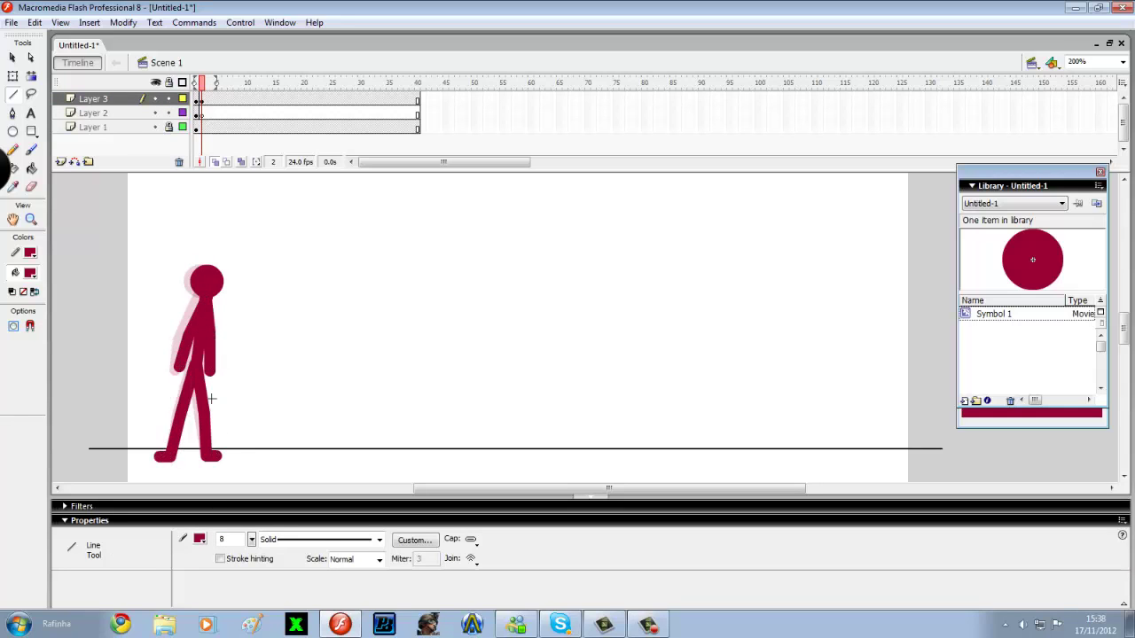
key("F7")
left_click_drag(208, 456, 202, 368)
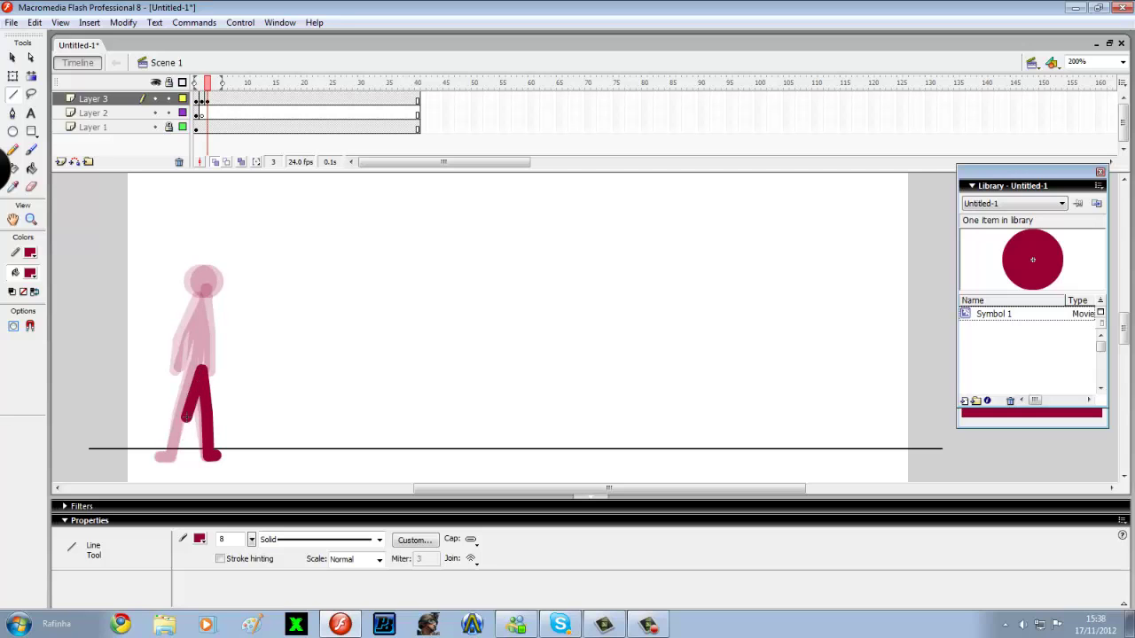
key("ctrl+z")
key("ctrl+z")
mouse_move(186, 417)
left_mouse_down()
mouse_move(175, 454)
mouse_move(200, 366)
mouse_move(181, 415)
left_mouse_up()
key("ctrl+z")
key("ctrl+z")
key("ctrl+z")
key("ctrl+z")
key("ctrl+z")
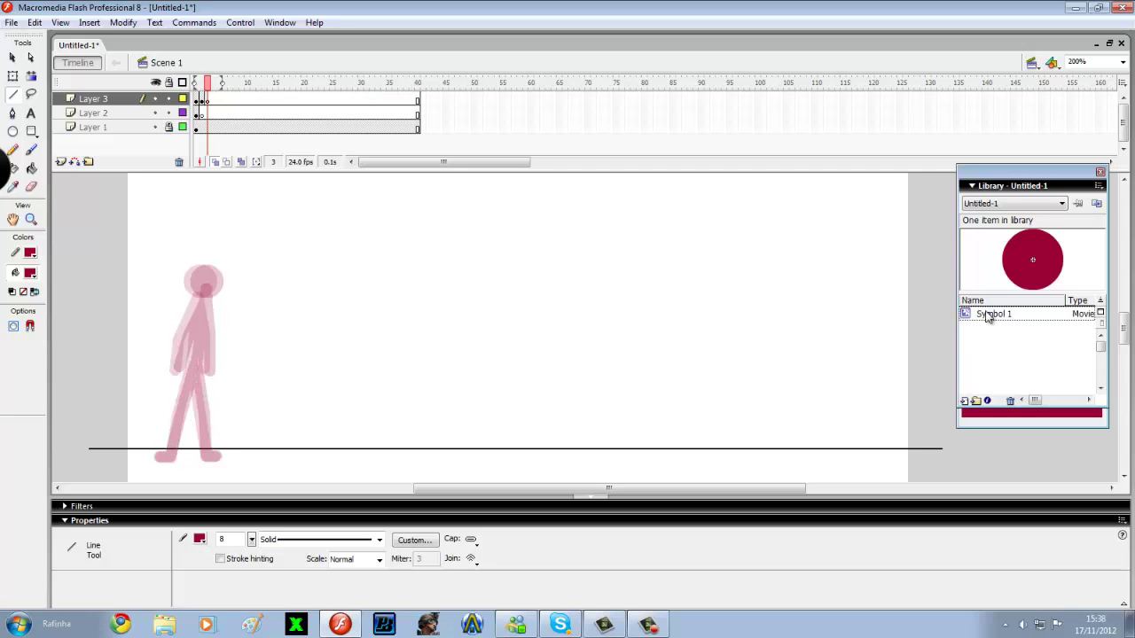
Build the frame 3 pose from the head symbol and dark red lines, leaning slightly forward, and play the animation from frame 1
left_click_drag(988, 316, 216, 282)
left_click_drag(212, 296, 200, 369)
left_click_drag(200, 369, 208, 416)
left_click_drag(209, 416, 209, 456)
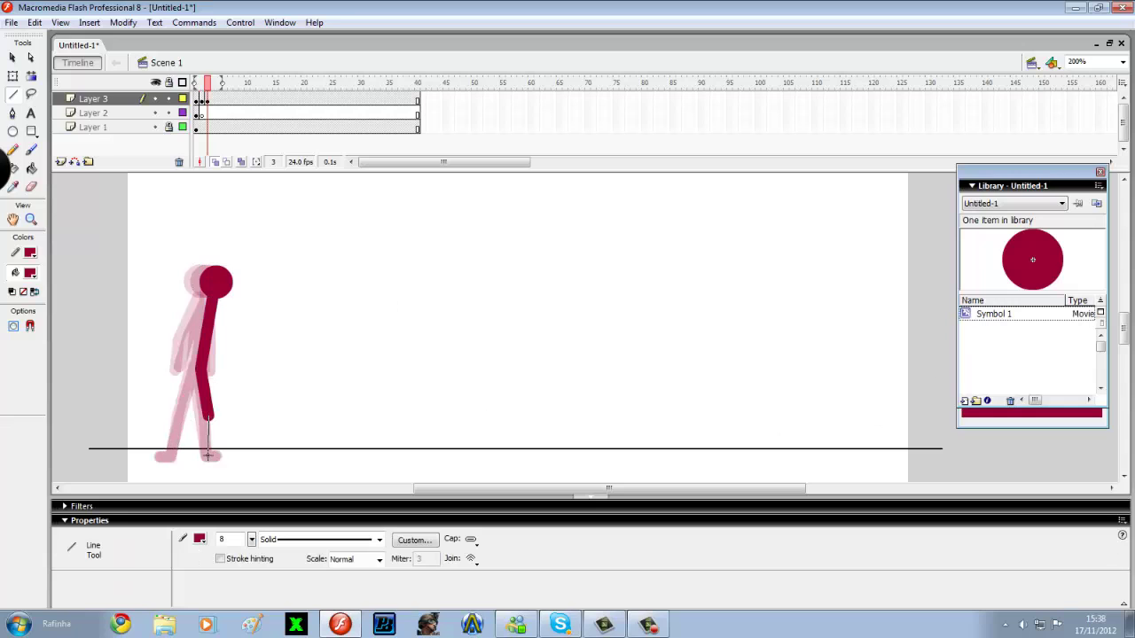
left_click_drag(198, 376, 169, 454)
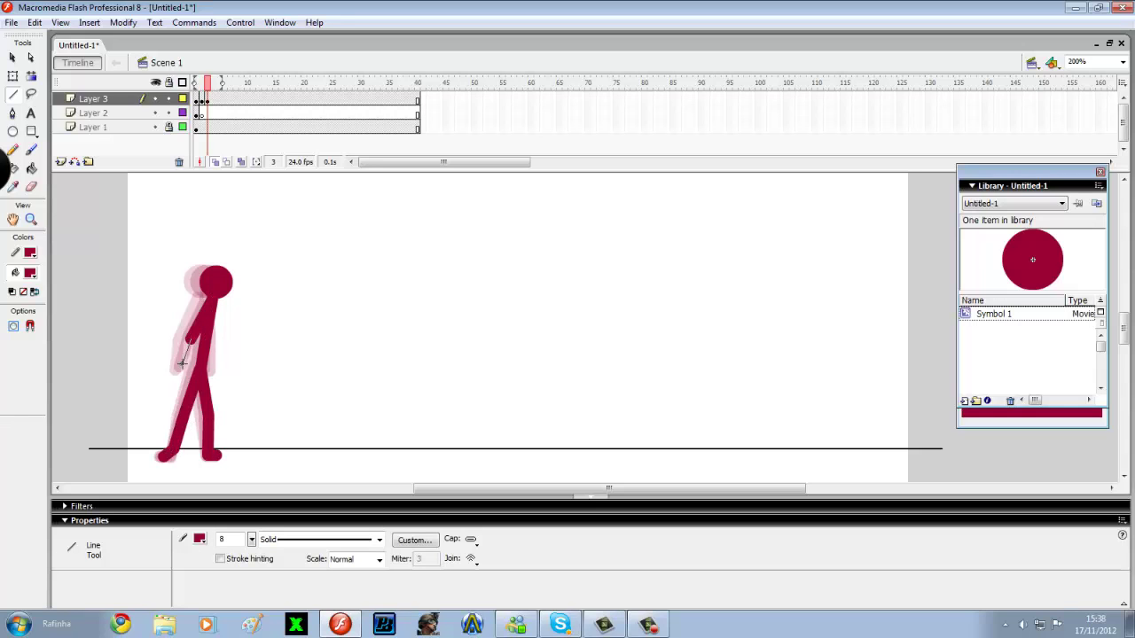
left_click(197, 101)
key("Return")
Add a blank keyframe at frame 4 and build a pose leaning further right with the rear heel lifting
left_click(208, 101)
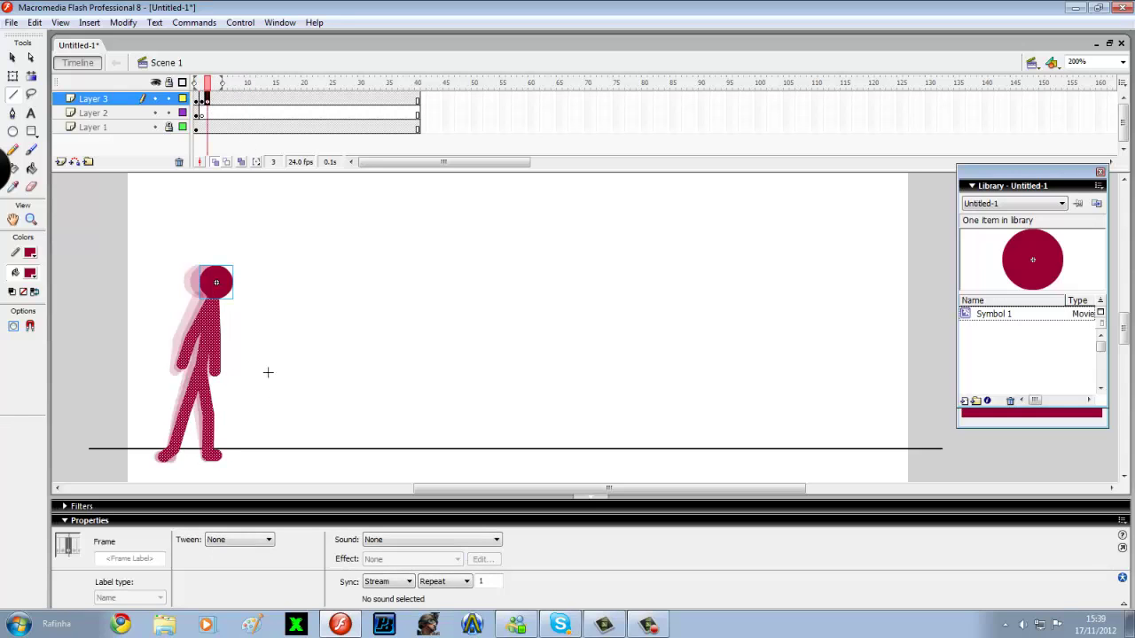
key("F7")
mouse_move(990, 315)
left_mouse_down()
mouse_move(159, 303)
mouse_move(231, 282)
mouse_move(209, 365)
mouse_move(215, 456)
left_mouse_up()
key("n")
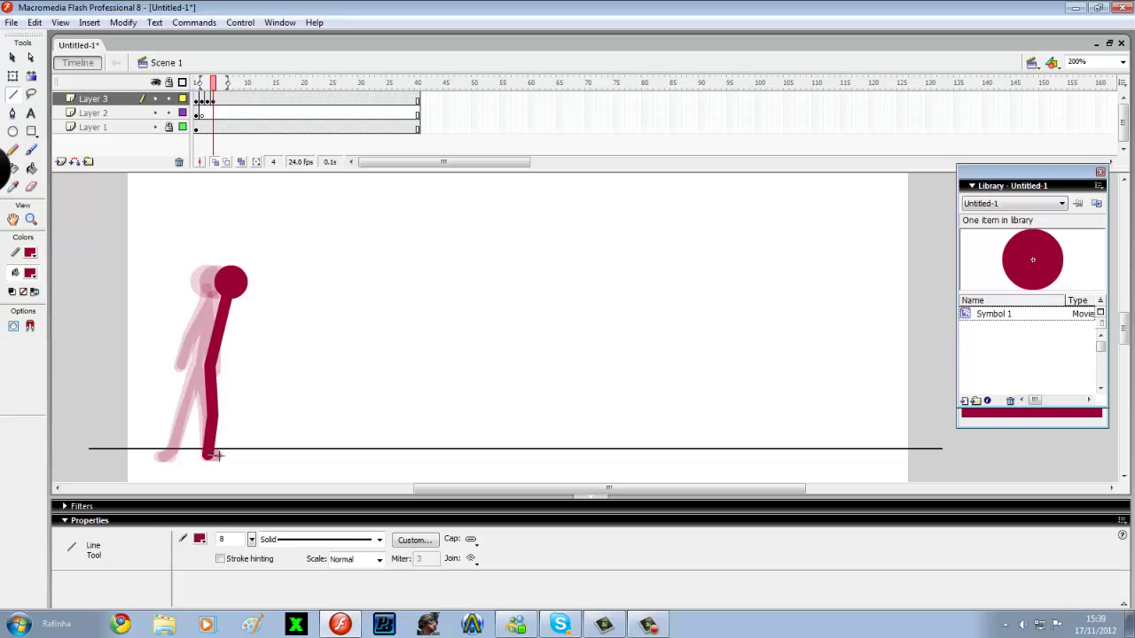
left_click_drag(183, 393, 182, 413)
left_click_drag(182, 412, 175, 443)
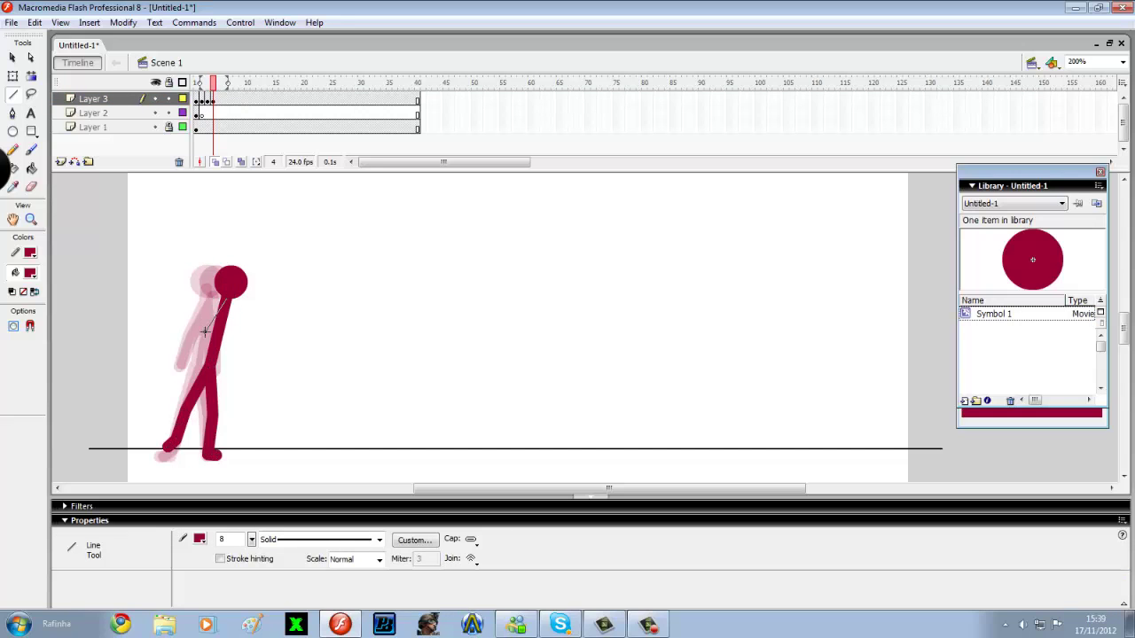
Add a blank keyframe at frame 5 and build a forward-leaning pose with the rear foot raised off the ground line
key("F7")
mouse_move(990, 315)
left_mouse_down()
mouse_move(246, 283)
mouse_move(222, 364)
left_mouse_up()
key("n")
left_click_drag(222, 365, 218, 415)
left_click_drag(218, 415, 208, 455)
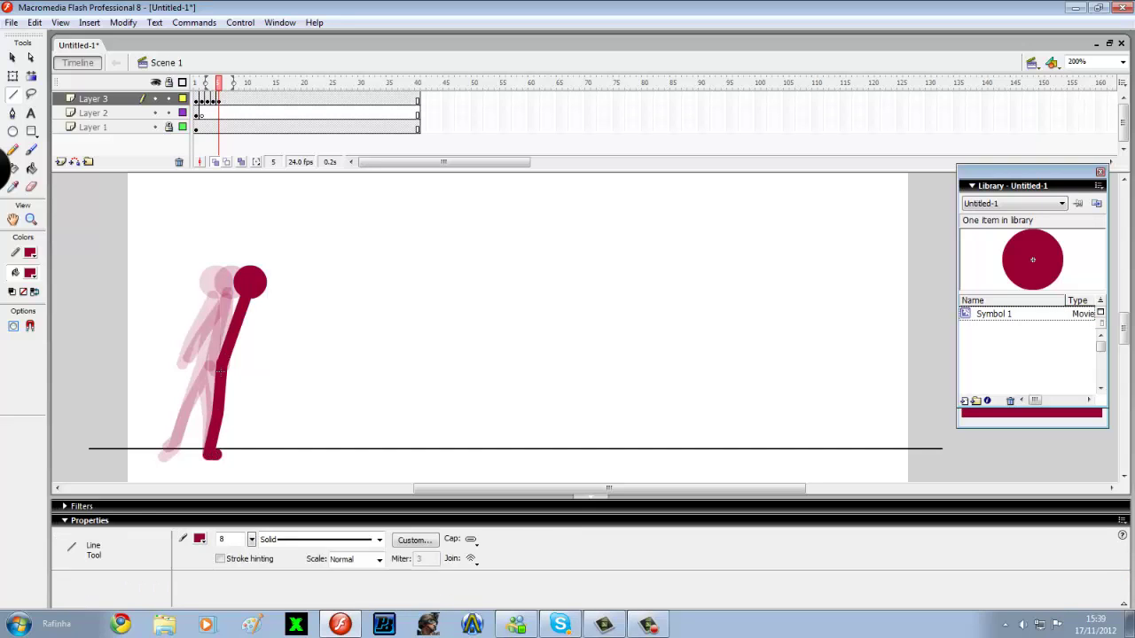
left_click_drag(193, 400, 168, 434)
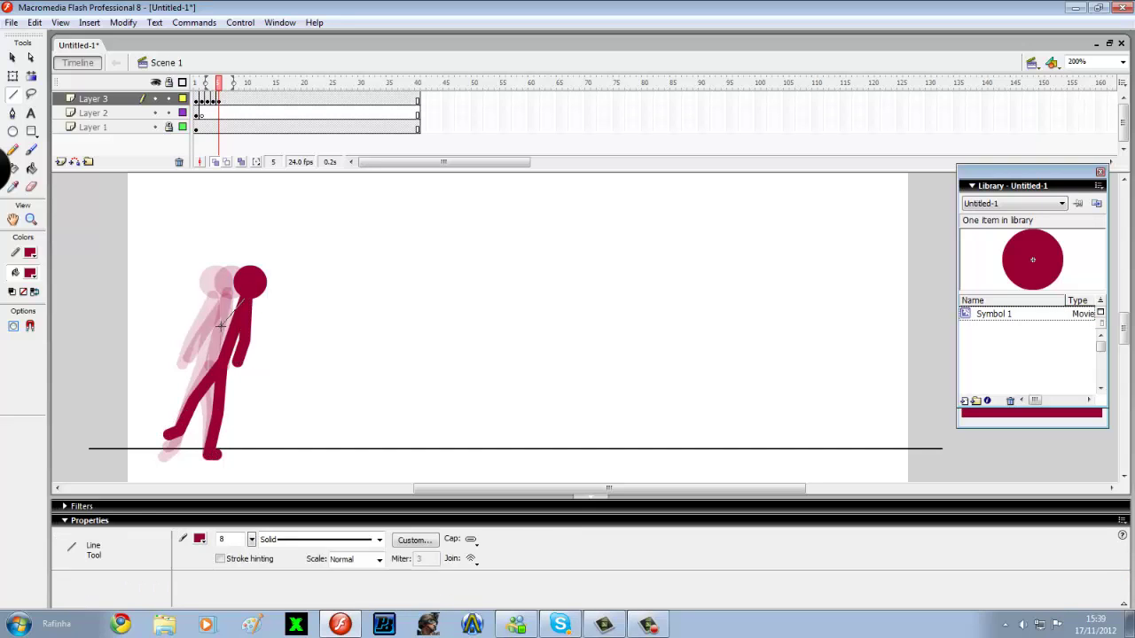
Build the frame 6 pose in a blank keyframe, with the body lunging right and the rear knee raised, and test the movie
key("F7")
mouse_move(993, 313)
left_mouse_down()
mouse_move(278, 309)
mouse_move(286, 282)
mouse_move(211, 455)
left_mouse_up()
key("n")
key("ctrl+z")
key("ctrl+z")
key("ctrl+z")
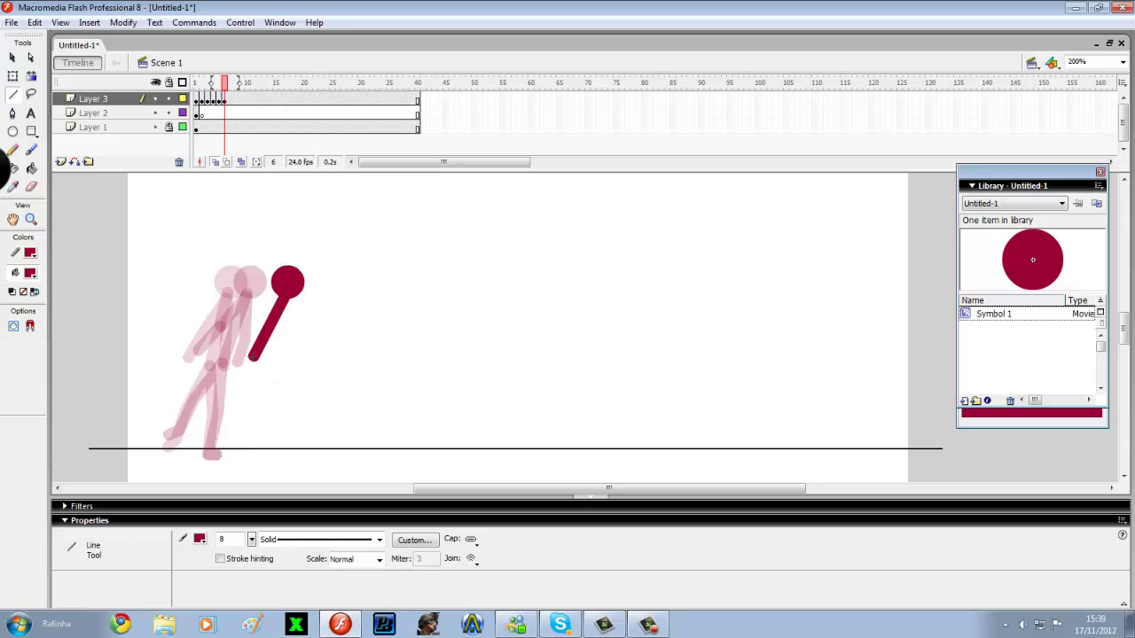
left_click_drag(257, 365, 211, 454)
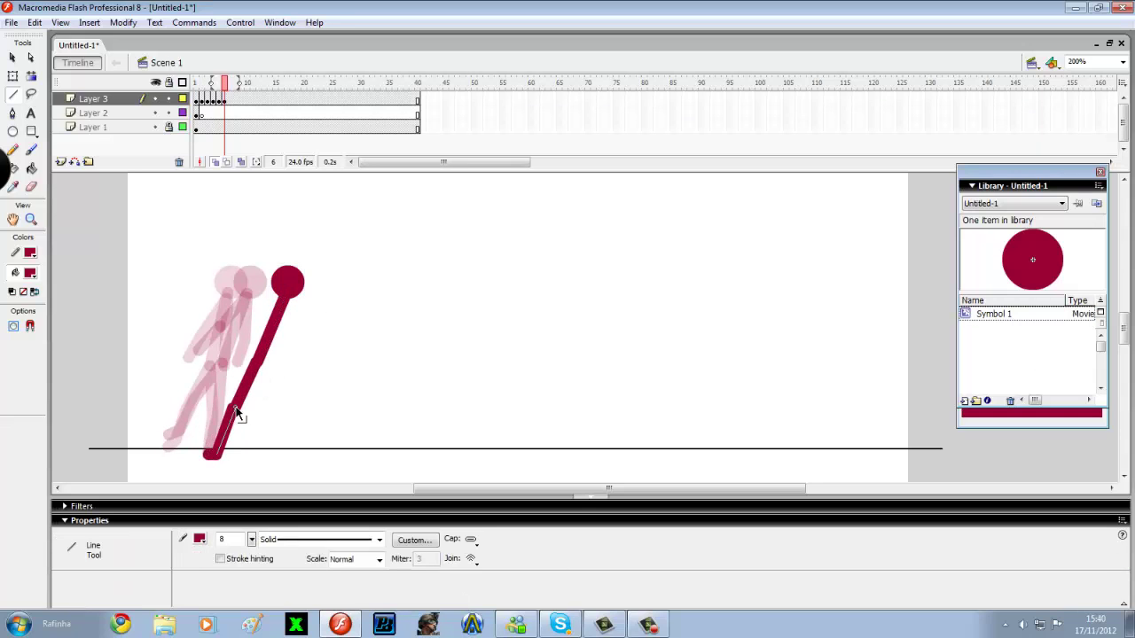
left_click_drag(235, 384, 213, 335)
left_click_drag(286, 299, 292, 327)
left_click(240, 23)
left_click(266, 130)
left_click(755, 152)
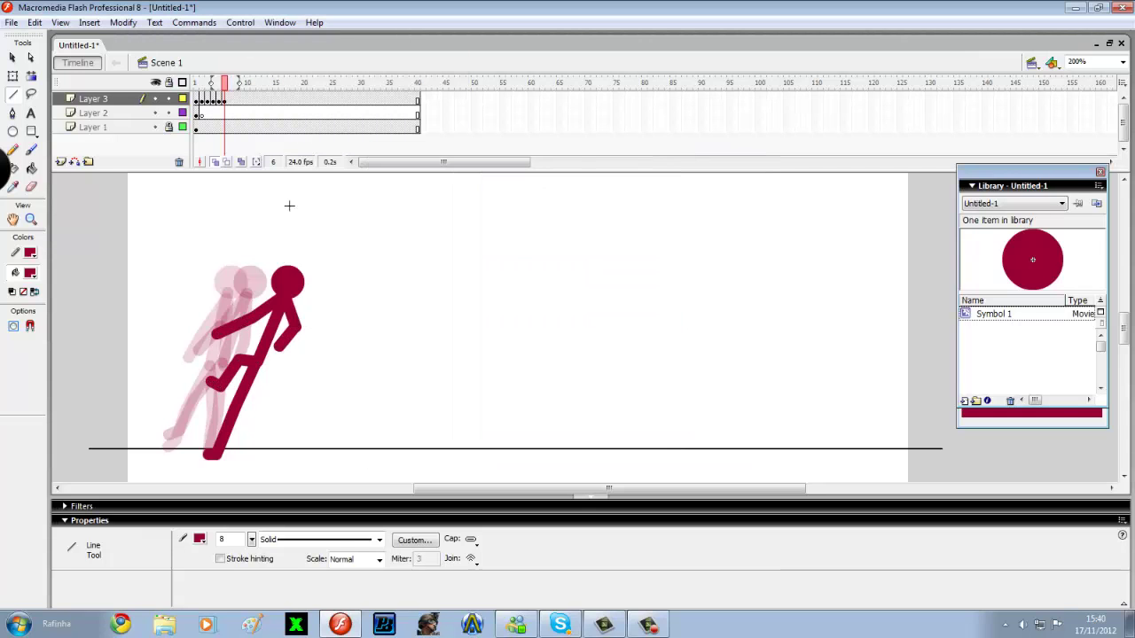
Add a blank keyframe at frame 7 and draw the head, torso, planted leg and the other leg kicking forward
key("F7")
mouse_move(1033, 317)
left_mouse_down()
mouse_move(314, 282)
mouse_move(270, 355)
left_mouse_up()
left_click_drag(271, 355, 243, 396)
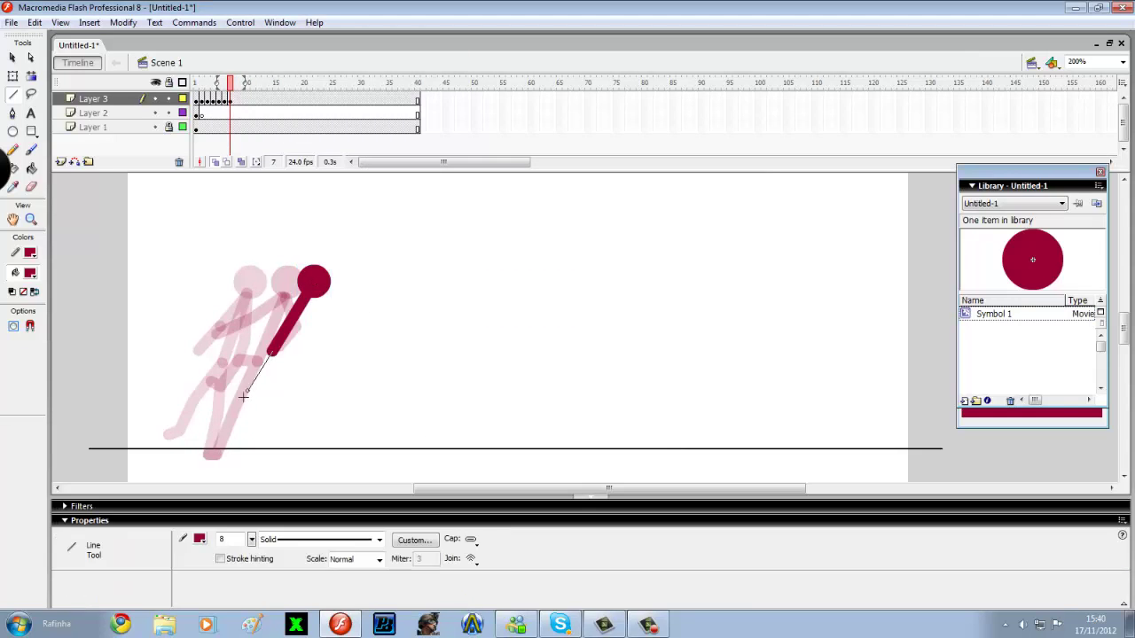
left_click_drag(217, 453, 214, 454)
left_click_drag(392, 341, 396, 333)
left_click_drag(396, 335, 394, 325)
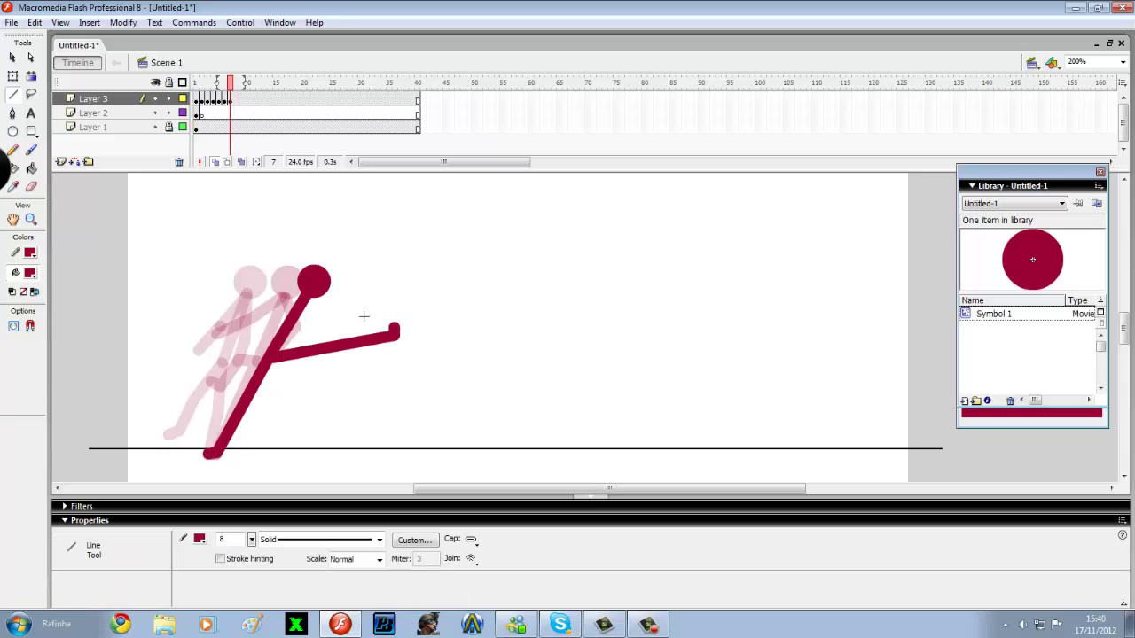
Draw one arm stretched back and the other bent in front in frame 7, and test the movie
left_click_drag(278, 313, 235, 326)
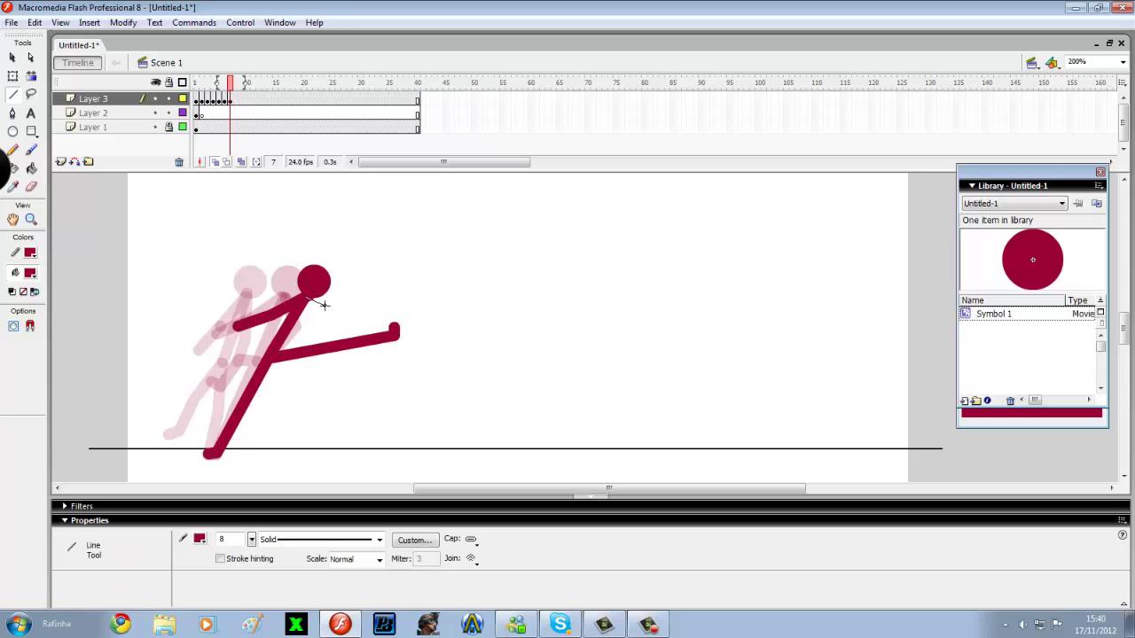
left_click_drag(323, 305, 334, 304)
left_click_drag(334, 304, 321, 318)
key("ctrl+Return")
left_click(758, 159)
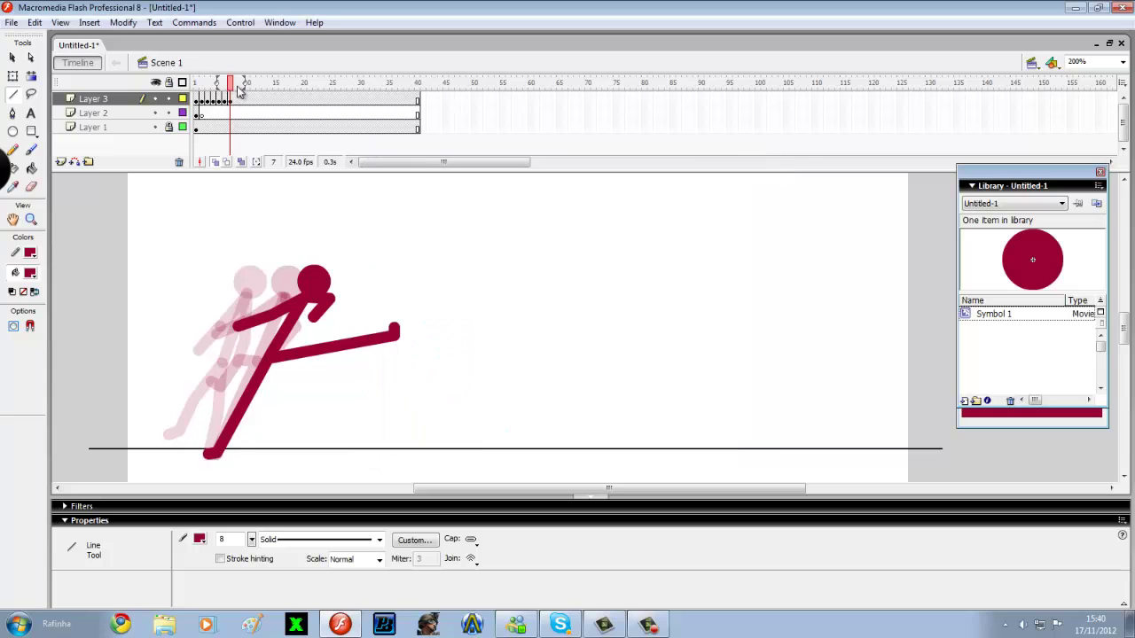
Add a blank keyframe at frame 8 and build the kick pose shifted slightly right, including the head symbol
left_click(237, 99)
key("F7")
left_click_drag(407, 325, 407, 337)
left_click_drag(407, 337, 290, 345)
left_click_drag(290, 345, 248, 401)
mouse_move(248, 401)
left_mouse_down()
mouse_move(214, 454)
mouse_move(329, 280)
mouse_move(254, 321)
left_mouse_up()
left_click_drag(989, 315, 330, 276)
Insert a blank keyframe at frame 9 of Layer 3
key("F7")
key("ctrl+z")
left_click(230, 99)
left_click(237, 100)
key("F7")
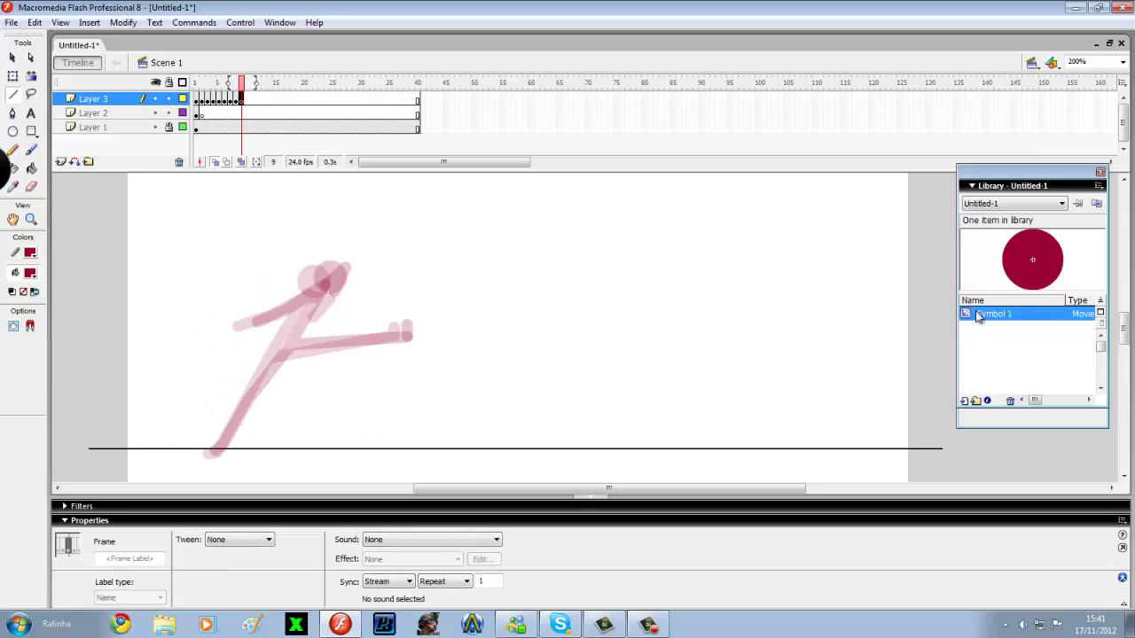
Place the head symbol in frame 9 and draw the torso, kicking leg, planted leg and stretched back arm
mouse_move(989, 314)
left_mouse_down()
mouse_move(344, 268)
mouse_move(305, 336)
left_mouse_up()
key("n")
mouse_move(304, 337)
left_mouse_down()
mouse_move(404, 315)
mouse_move(415, 334)
left_mouse_up()
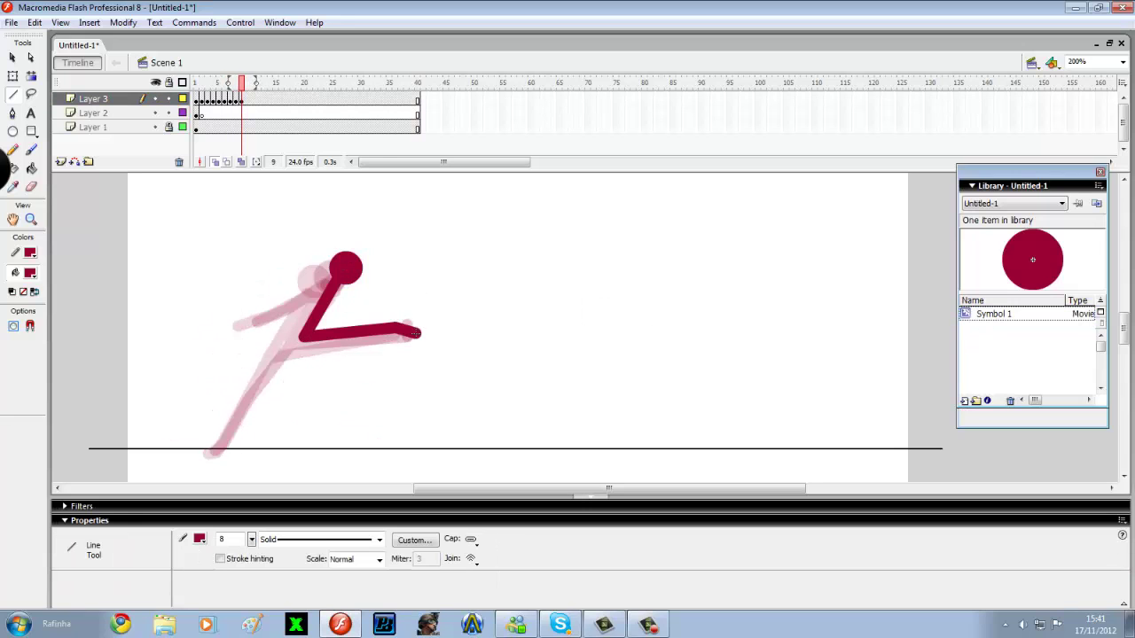
left_click_drag(304, 336, 217, 438)
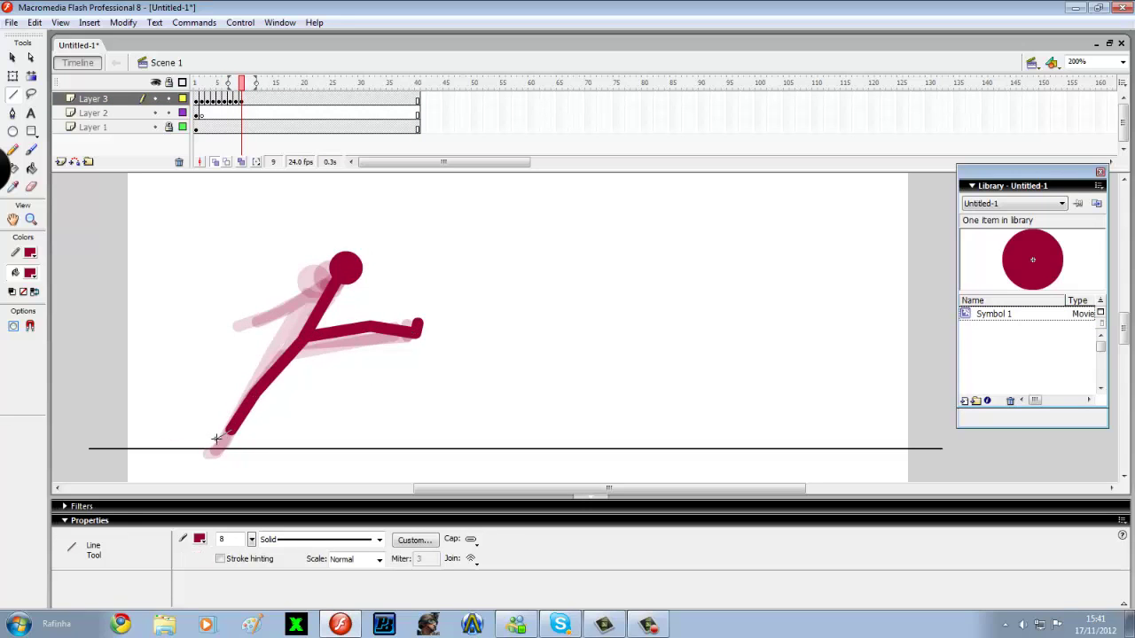
left_click_drag(278, 298, 264, 308)
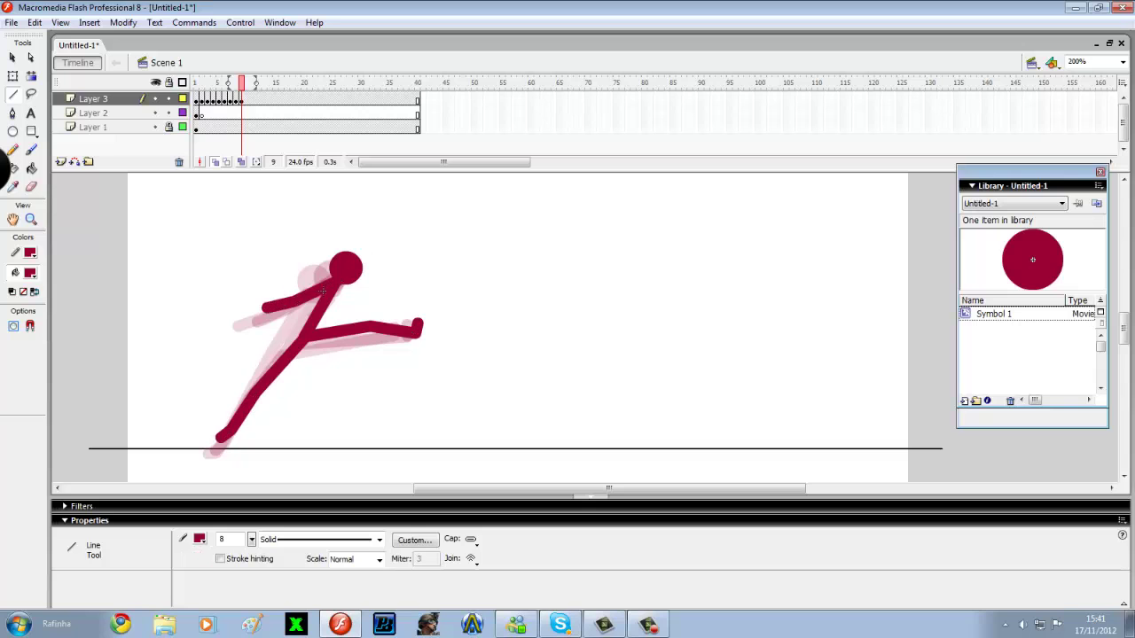
Draw the front arm raised beside the head in frame 9, and test the movie
left_click(236, 100)
left_click(241, 101)
left_click_drag(333, 283, 335, 253)
left_click_drag(334, 253, 358, 245)
key("ctrl+Return")
left_click(757, 158)
Step through the keyframes up to the kick and nudge the whole figure in frame 9 slightly downward
left_click(214, 103)
key("period")
key("period")
key("period")
key("period")
key("period")
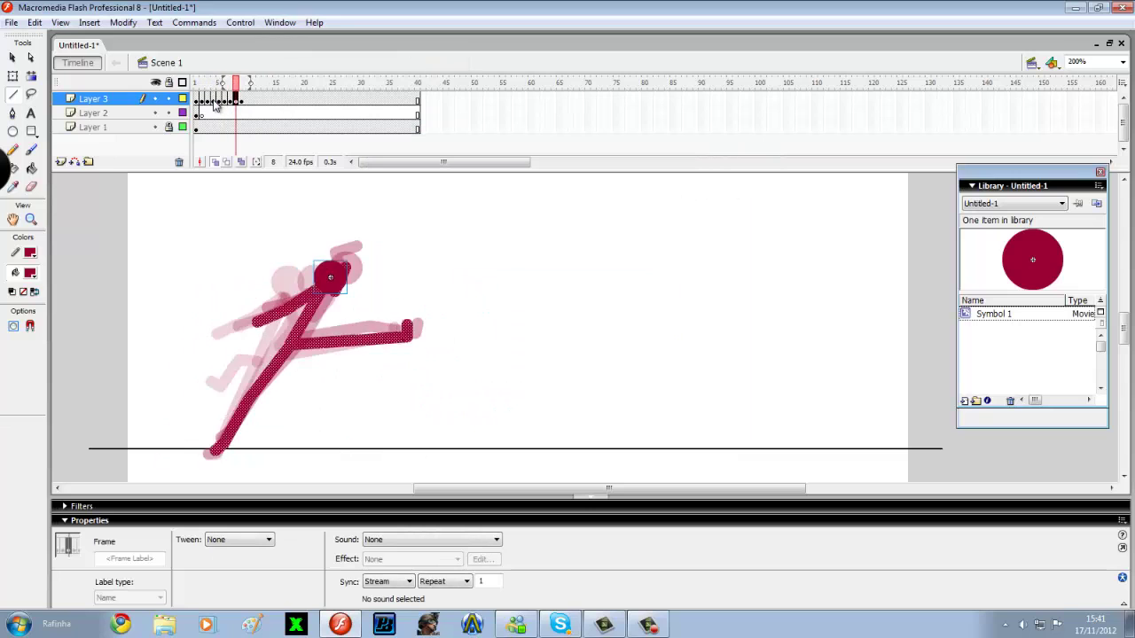
key("shift+Down")
key("shift+Down")
key("shift+Down")
Add a blank keyframe at frame 10 and build the head, forward-leaning torso and front leg bent down at the knee
key("F6")
key("ctrl+z")
key("F7")
mouse_move(993, 314)
left_mouse_down()
mouse_move(440, 320)
mouse_move(367, 292)
mouse_move(316, 354)
left_mouse_up()
left_click_drag(316, 354, 371, 354)
left_click_drag(371, 354, 405, 394)
left_click_drag(406, 395, 417, 386)
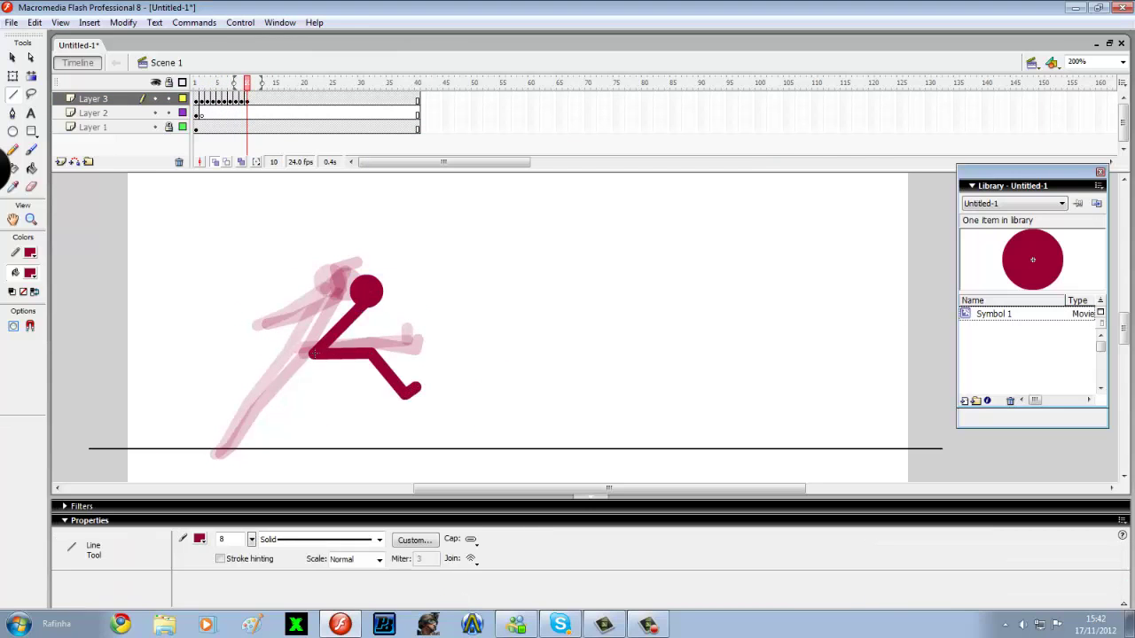
Draw the stretched rear leg and both arms in frame 10, and add a blank keyframe at frame 11
left_click_drag(317, 353, 277, 403)
left_click_drag(276, 403, 241, 437)
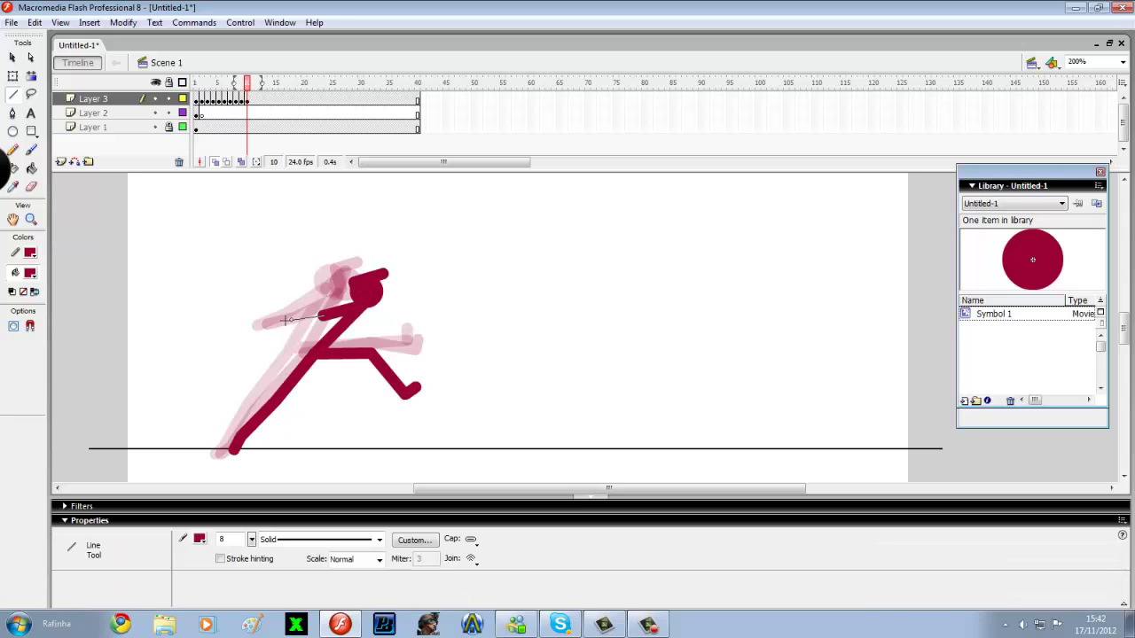
key("F7")
left_click_drag(480, 444, 468, 449)
left_click_drag(469, 449, 446, 412)
left_click_drag(446, 413, 396, 384)
key("ctrl+z")
key("ctrl+z")
key("ctrl+z")
Build a low lunge in frame 11 with the head symbol, bent front leg, stretched rear leg and both arms, and test the movie
mouse_move(994, 314)
left_mouse_down()
mouse_move(383, 309)
mouse_move(441, 335)
mouse_move(357, 377)
mouse_move(400, 418)
left_mouse_up()
key("n")
left_click_drag(401, 419, 407, 448)
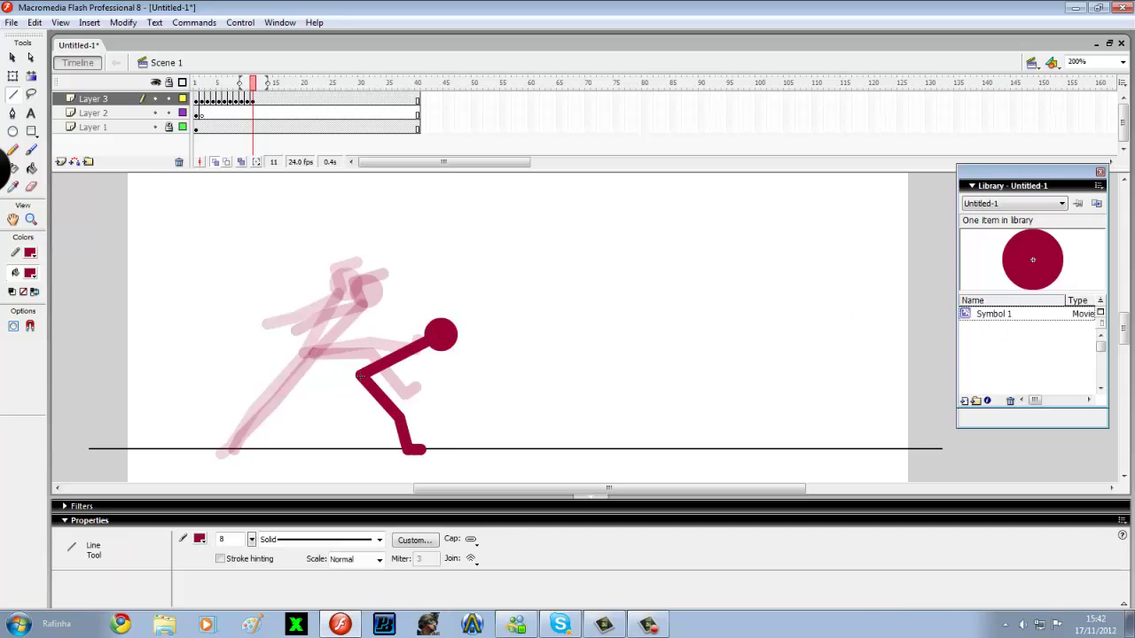
left_click_drag(360, 376, 306, 413)
left_click_drag(306, 413, 263, 431)
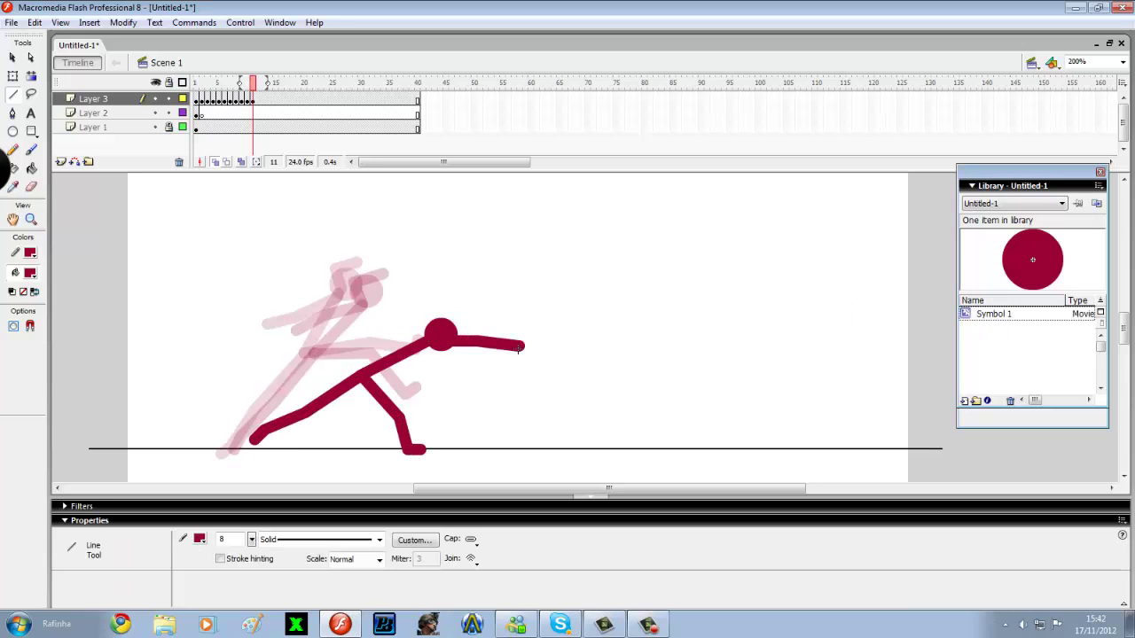
left_click_drag(380, 337, 356, 355)
key("ctrl+Return")
left_click(750, 152)
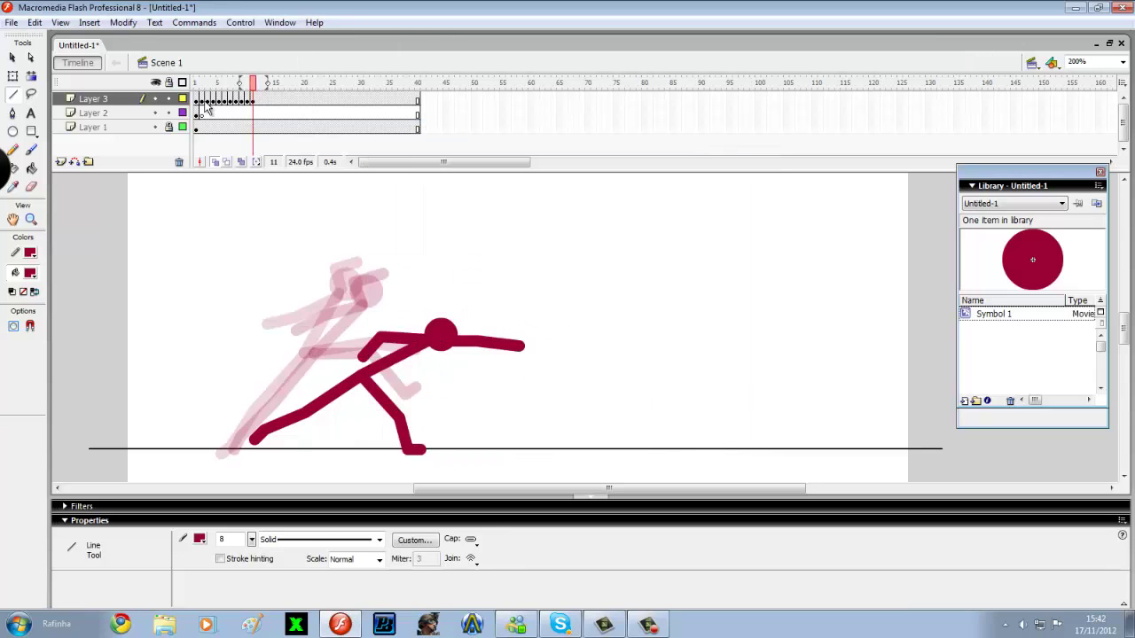
Extend the starting pose to frame 8 and insert frames to lengthen the holds of the following poses in Layer 3
left_click(198, 100)
left_click_drag(201, 113, 321, 105)
left_click(326, 105)
left_click(281, 103)
key("Return")
left_click(299, 104)
key("F5")
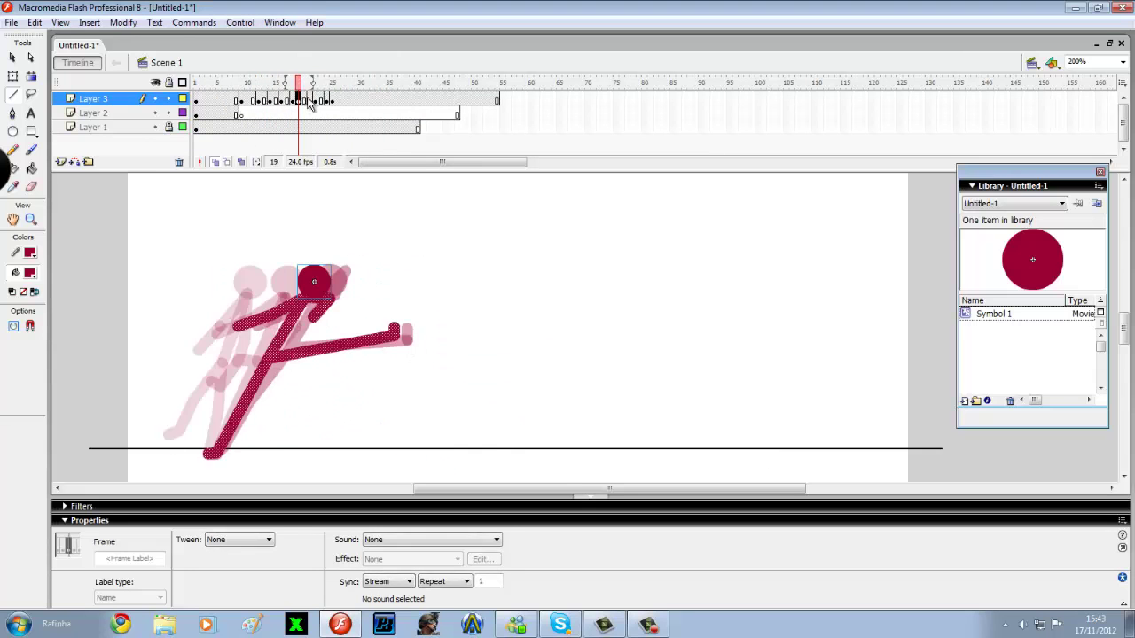
Insert one more hold frame near frame 22 of Layer 3 and play the animation on the timeline
left_click(314, 104)
key("F5")
key("Return")
left_click(218, 104)
key("Return")
Add a blank keyframe at frame 27, unlock Layer 3, and draw the planted front leg and the rear leg lifting off
left_click(344, 99)
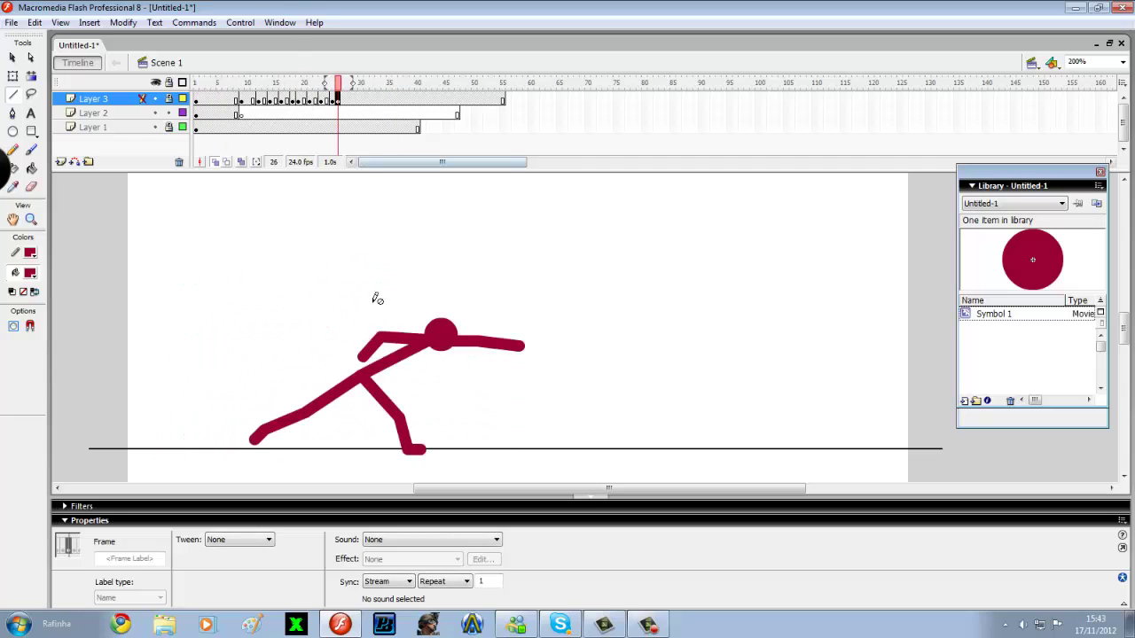
key("F7")
left_click(169, 99)
mouse_move(422, 449)
left_mouse_down()
mouse_move(410, 450)
mouse_move(408, 418)
left_mouse_up()
left_click_drag(407, 419, 376, 377)
left_click_drag(376, 378, 333, 403)
left_click_drag(333, 404, 285, 413)
left_click_drag(285, 413, 274, 424)
Draw the torso and both arms in frame 27, add the head symbol, and play the animation
mouse_move(377, 375)
left_mouse_down()
mouse_move(447, 348)
mouse_move(383, 344)
left_mouse_up()
left_click_drag(383, 344, 374, 375)
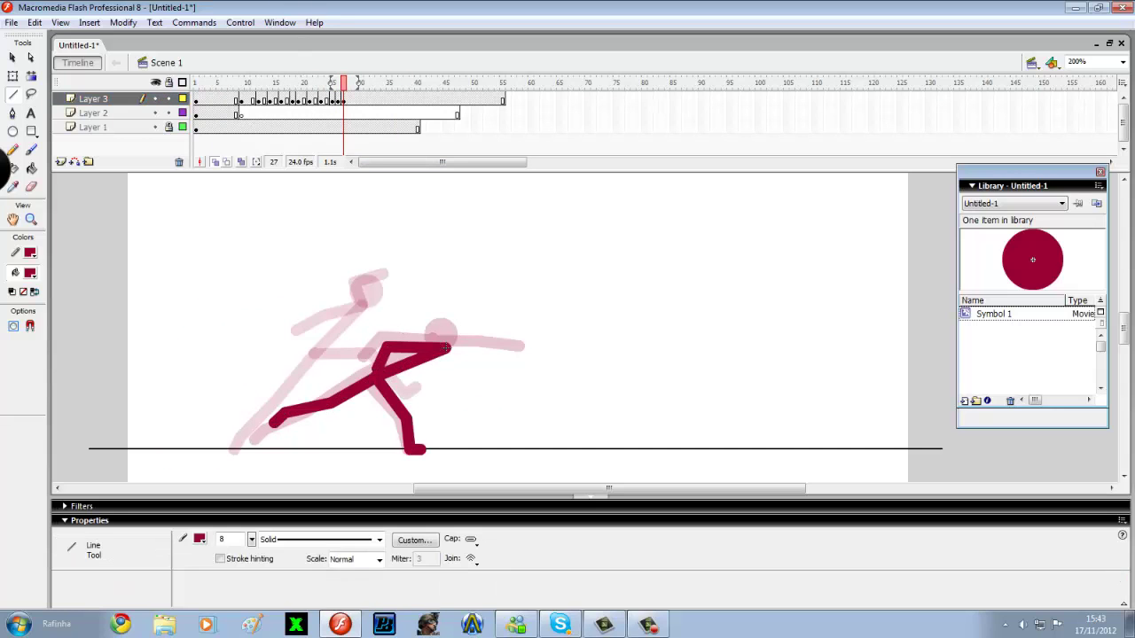
left_click_drag(486, 359, 484, 360)
left_click_drag(484, 360, 522, 354)
left_click_drag(1000, 317, 456, 340)
key("Return")
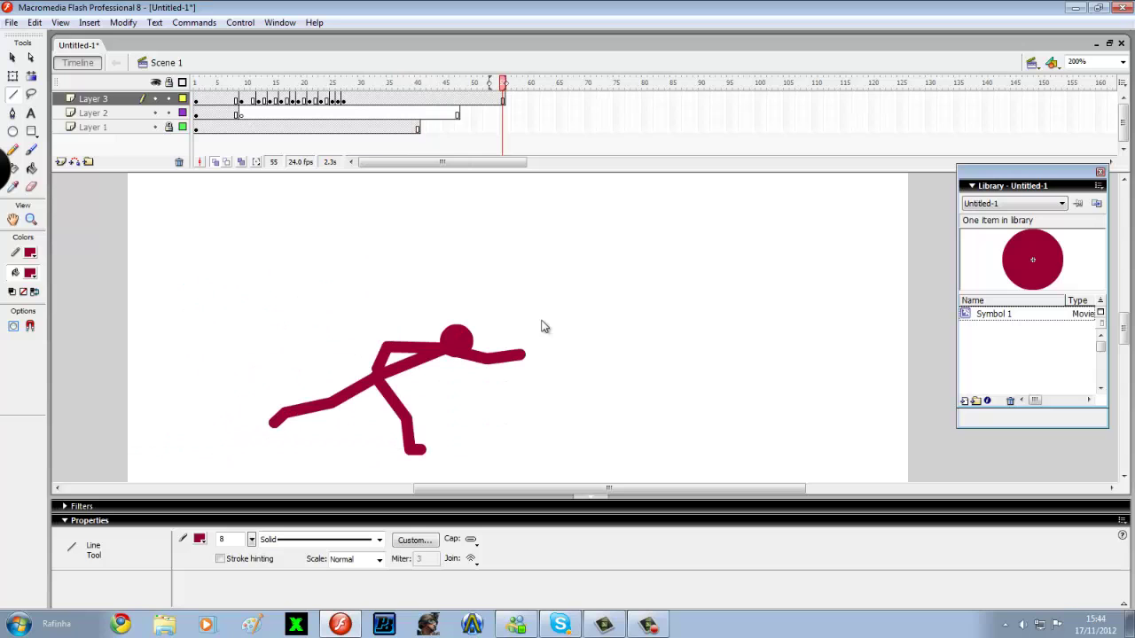
Remove the surplus frames beyond frame 40 in Layers 2 and 3
left_click_drag(423, 116, 503, 99)
right_click(504, 99)
left_click(541, 144)
Add a blank keyframe at frame 28 and build the leaning figure with its rear leg raised and arms bent
left_click(350, 99)
key("F7")
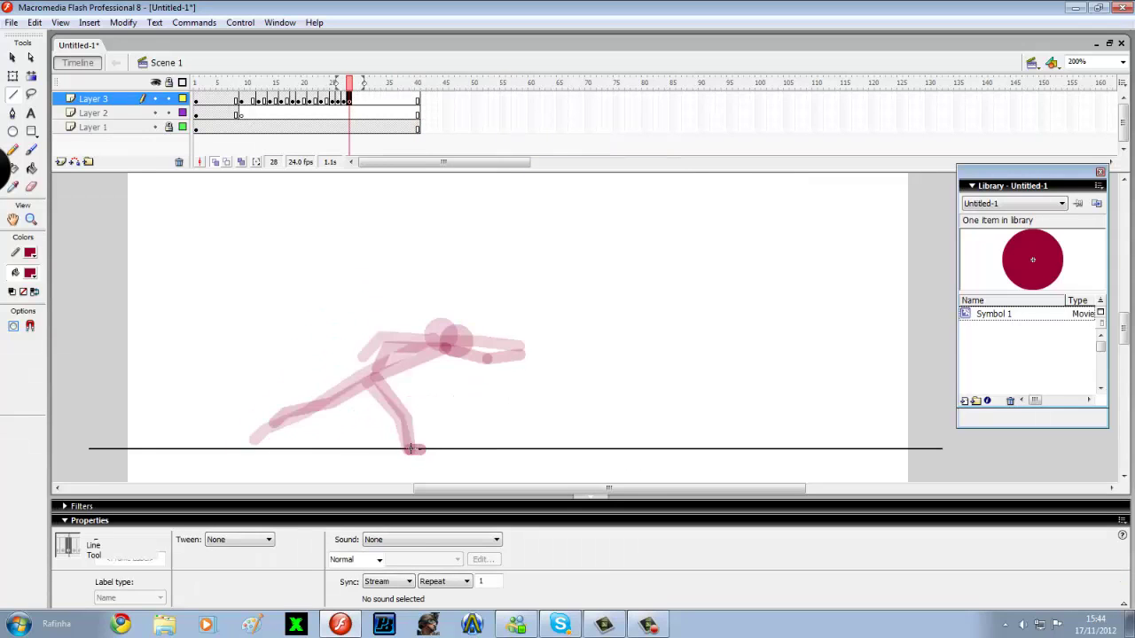
mouse_move(966, 316)
left_mouse_down()
mouse_move(470, 341)
mouse_move(390, 381)
left_mouse_up()
left_click_drag(390, 382, 412, 416)
left_click_drag(412, 417, 412, 439)
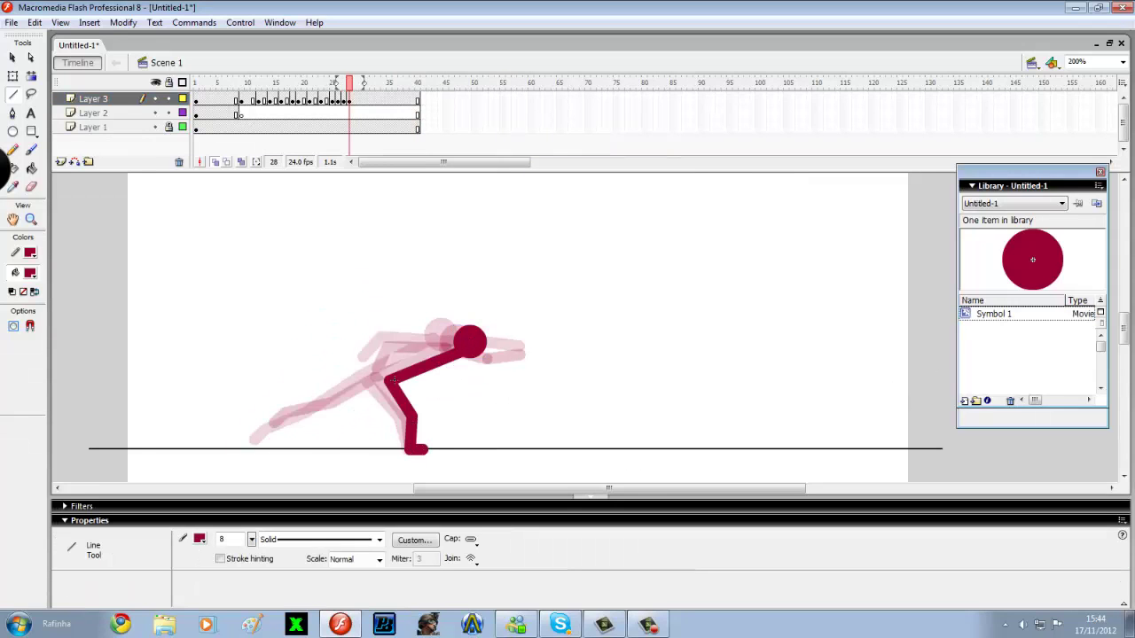
left_click_drag(393, 379, 300, 390)
left_click_drag(458, 354, 471, 376)
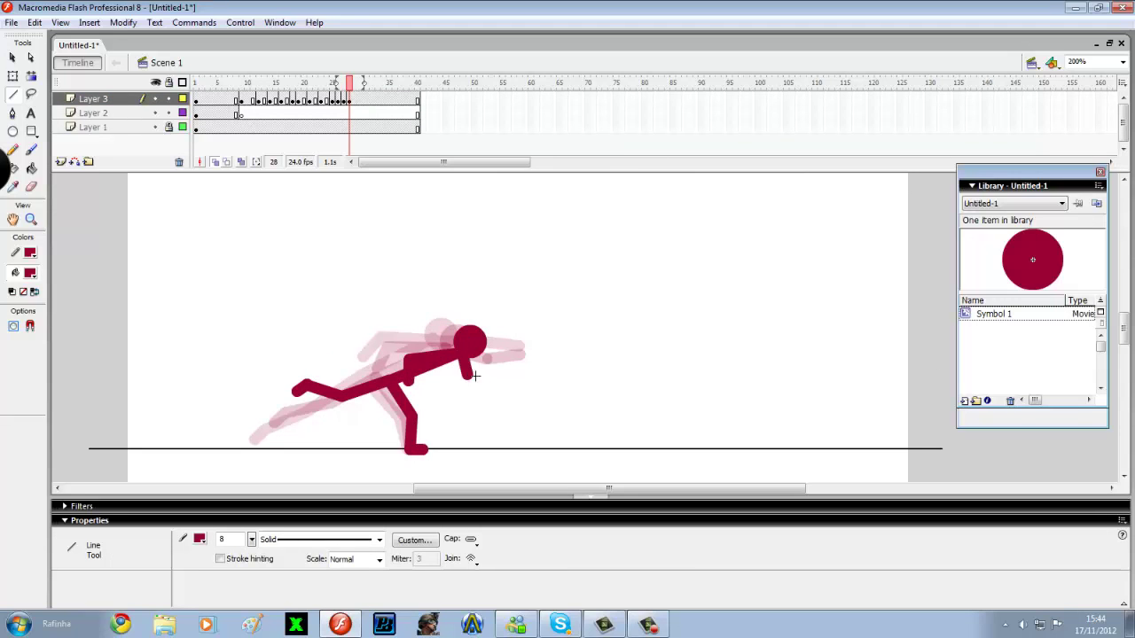
Add a blank keyframe at frame 29 and build the figure bent forward horizontally, rear leg lifted high and arms reaching down
key("F7")
left_click_drag(966, 315, 499, 395)
left_click_drag(486, 395, 405, 387)
left_click_drag(405, 387, 417, 422)
left_click_drag(417, 422, 410, 450)
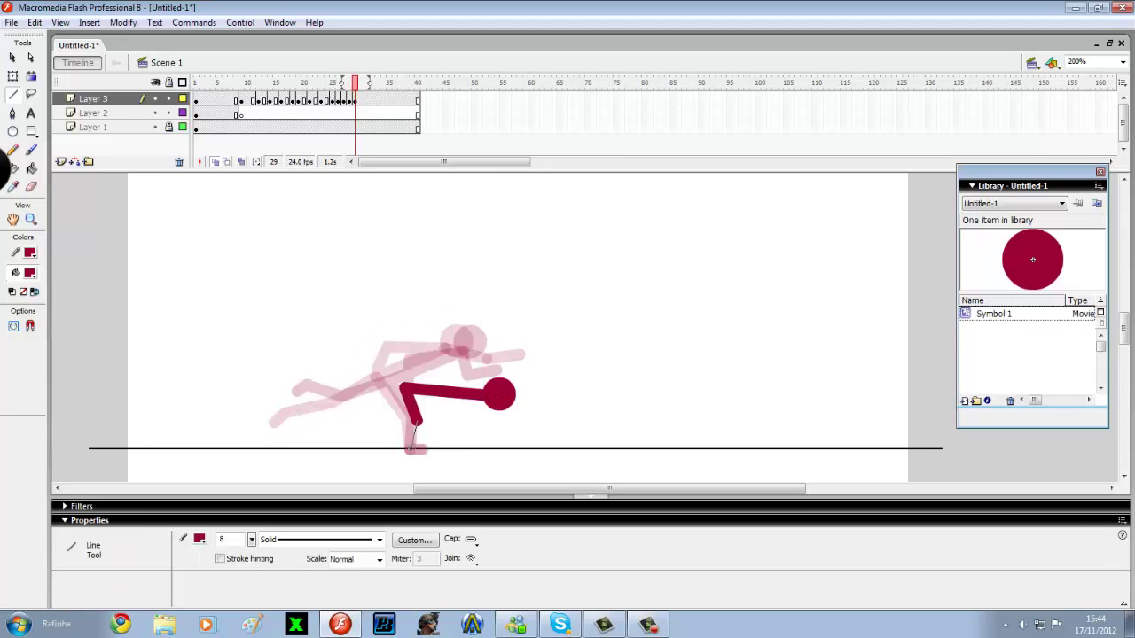
left_click_drag(370, 381, 366, 380)
left_click_drag(367, 379, 338, 343)
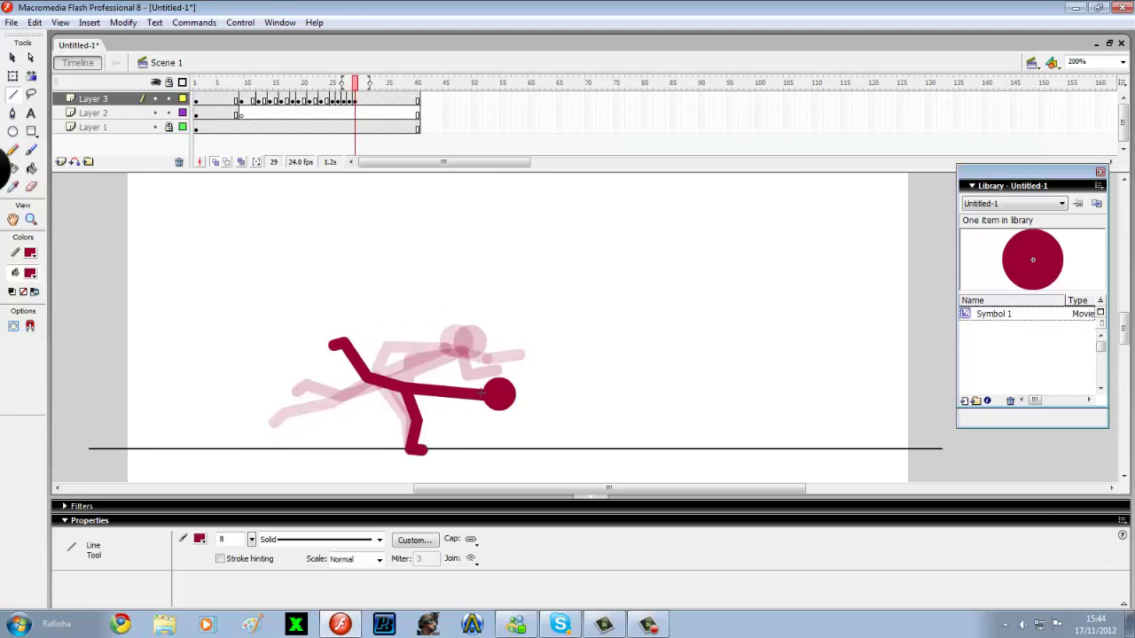
left_click_drag(446, 406, 448, 433)
mouse_move(481, 396)
left_mouse_down()
mouse_move(472, 415)
mouse_move(485, 435)
left_mouse_up()
Build a crouched pose in a blank keyframe at frame 30, with hands on the ground and one leg swung forward, and test the movie
key("F7")
mouse_move(967, 315)
left_mouse_down()
mouse_move(498, 401)
mouse_move(503, 429)
left_mouse_up()
mouse_move(494, 432)
left_mouse_down()
mouse_move(410, 393)
mouse_move(430, 391)
left_mouse_up()
mouse_move(430, 391)
left_mouse_down()
mouse_move(550, 350)
mouse_move(559, 357)
left_mouse_up()
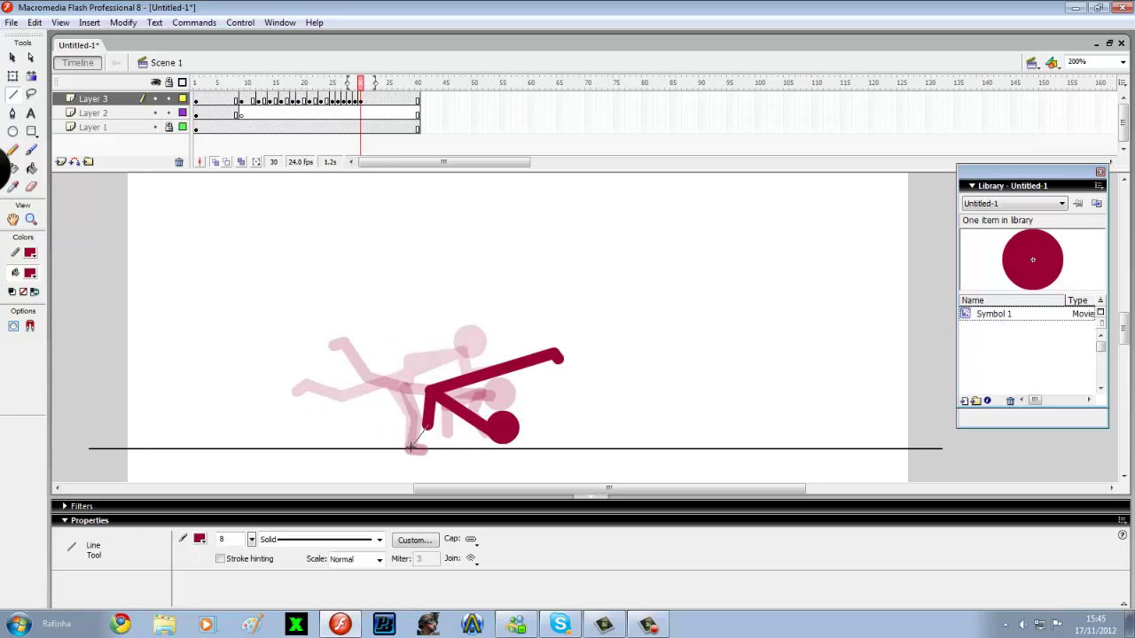
left_click(239, 22)
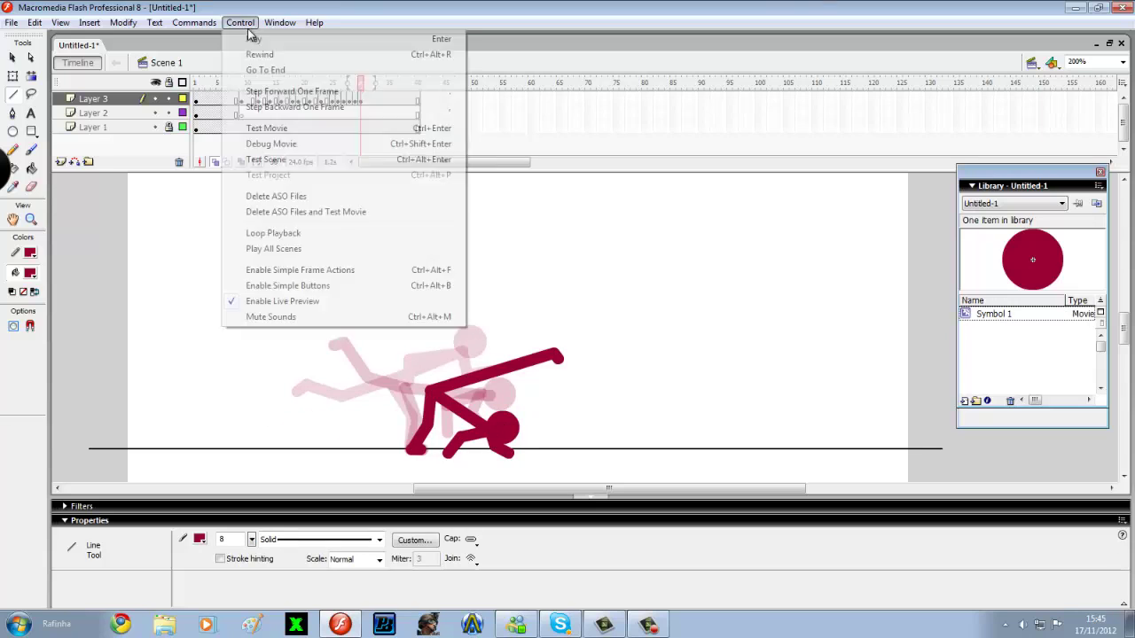
left_click(266, 124)
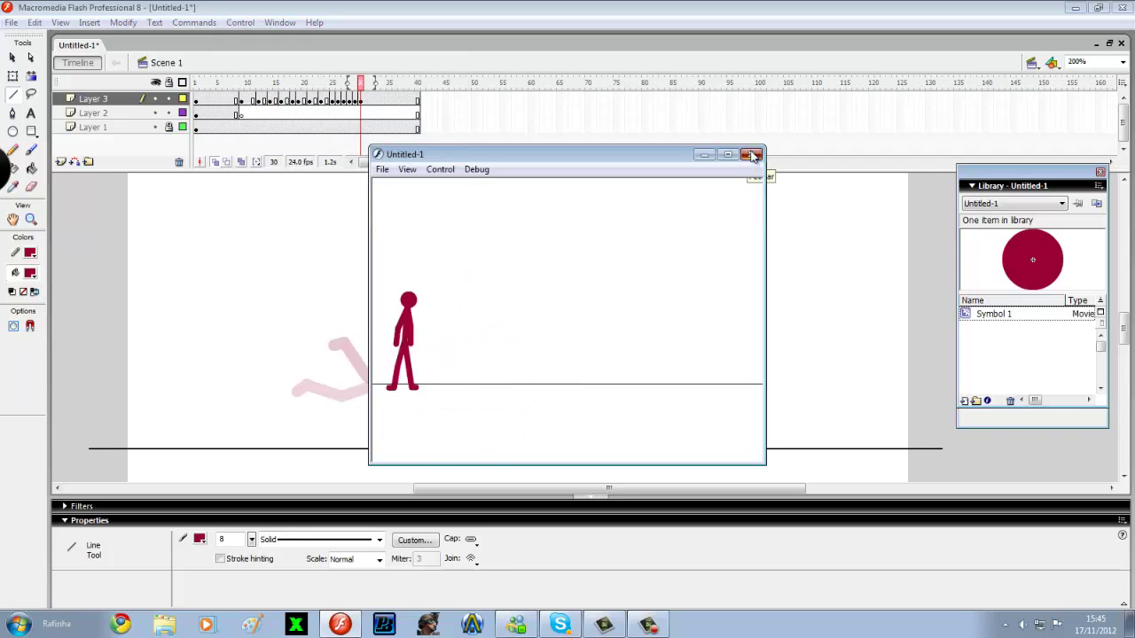
left_click(751, 157)
Insert one extra hold frame at frame 27 and one at frame 29 of Layer 3, and test the movie
left_click(339, 100)
left_click(344, 101)
key("F5")
left_click(355, 102)
key("F5")
left_click_drag(363, 107, 367, 104)
left_click(240, 22)
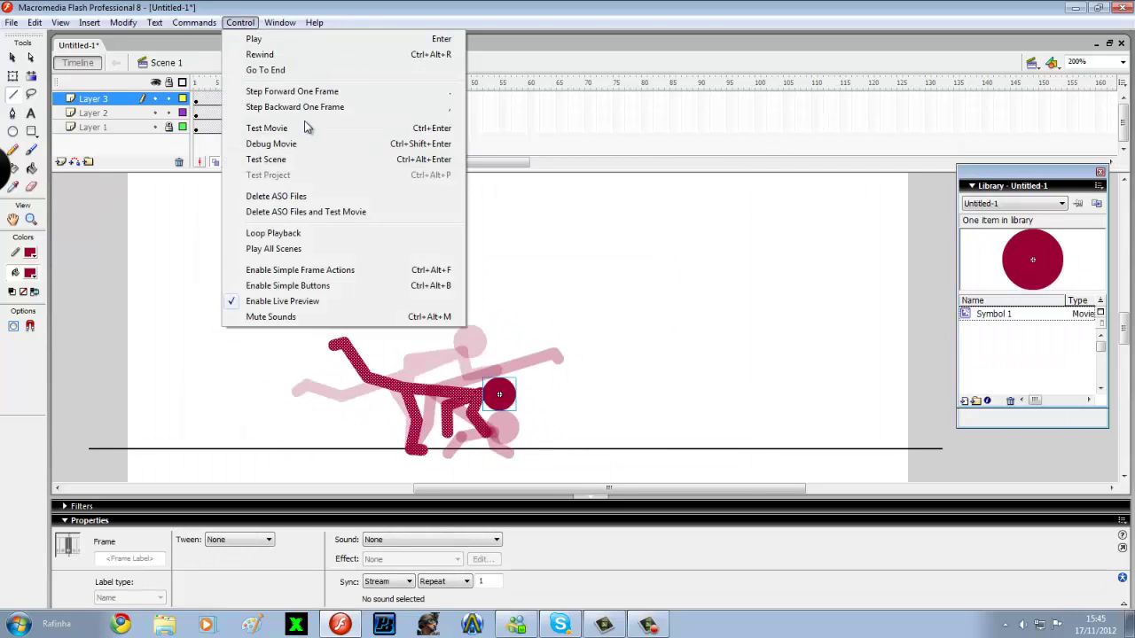
left_click(266, 128)
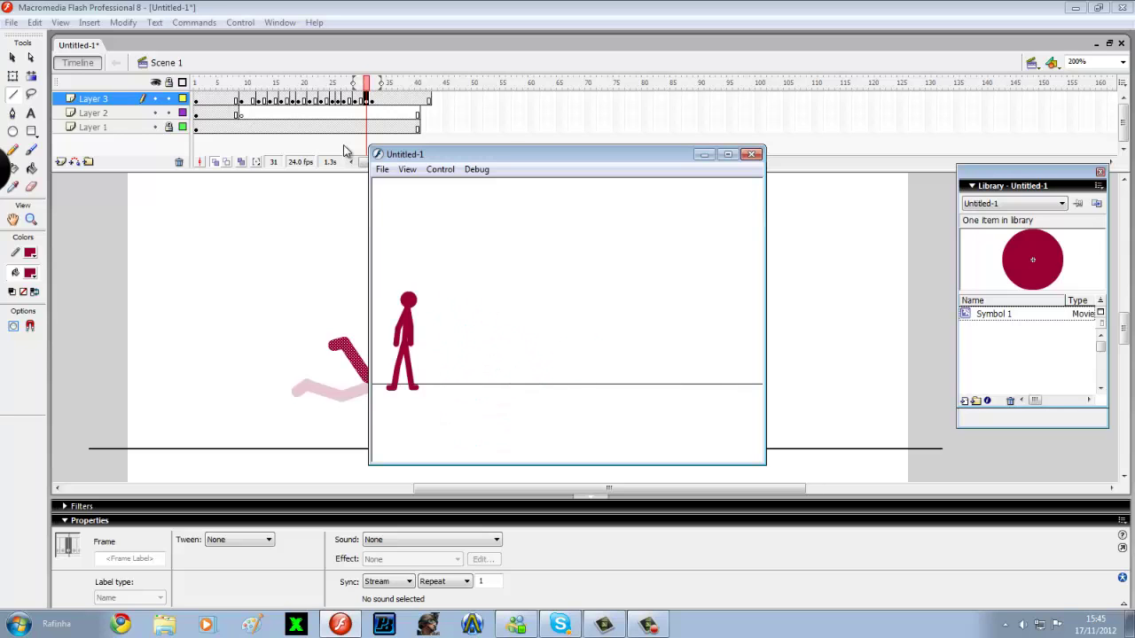
left_click(752, 156)
Bend the front arm of the lunge in frame 26 slightly downward at the elbow, and test the movie
left_click(298, 100)
left_click(316, 100)
left_click(332, 100)
left_click(339, 100)
left_click(477, 338, "ctrl")
left_click_drag(477, 338, 477, 336)
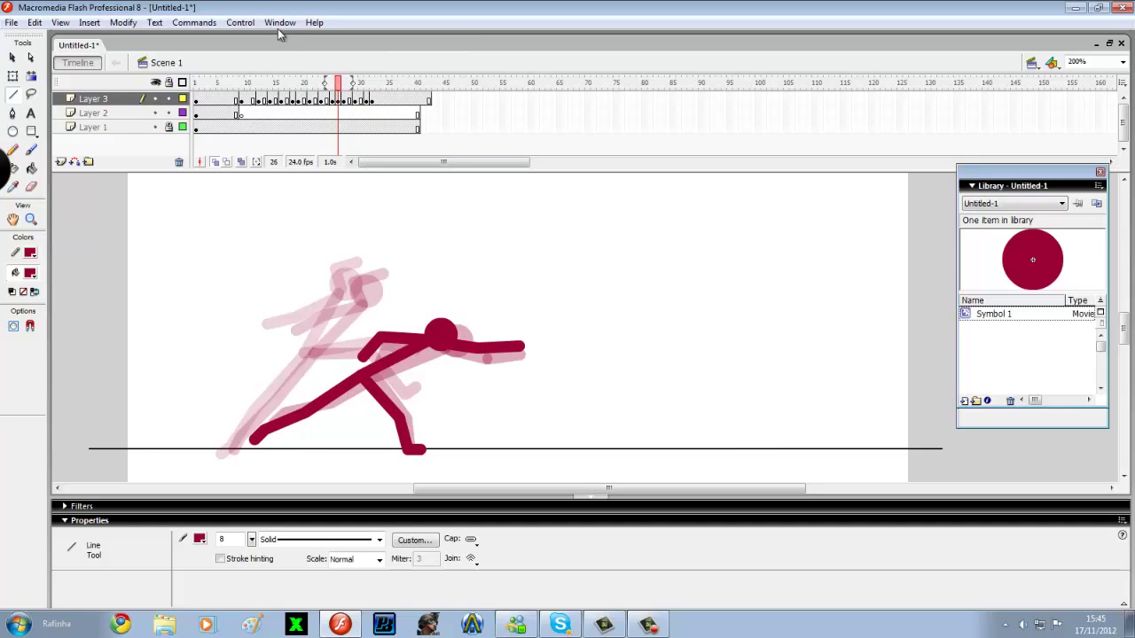
left_click(239, 23)
left_click(266, 128)
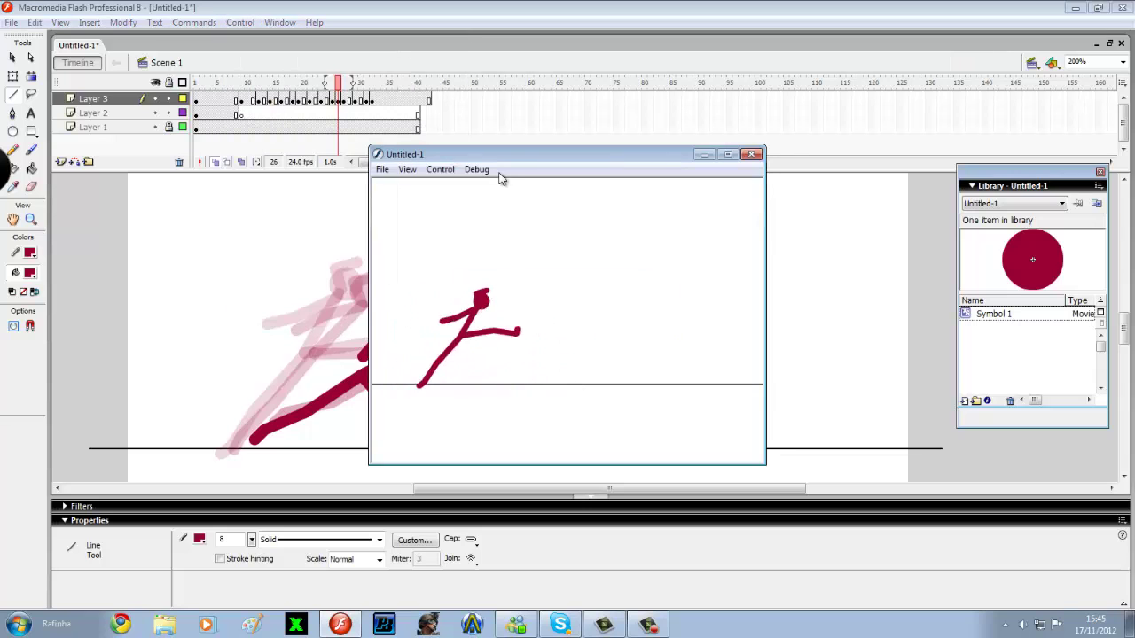
left_click(752, 155)
Add a blank keyframe at frame 33 and build the crouched figure slightly lower, with head, torso, planted leg and extended leg
left_click(372, 100)
key("F7")
left_click_drag(969, 312, 501, 435)
mouse_move(492, 435)
left_mouse_down()
mouse_move(437, 409)
mouse_move(432, 393)
left_mouse_up()
left_click_drag(433, 394, 431, 426)
left_click_drag(431, 427, 410, 451)
left_click_drag(410, 450, 421, 451)
left_click_drag(553, 355, 558, 367)
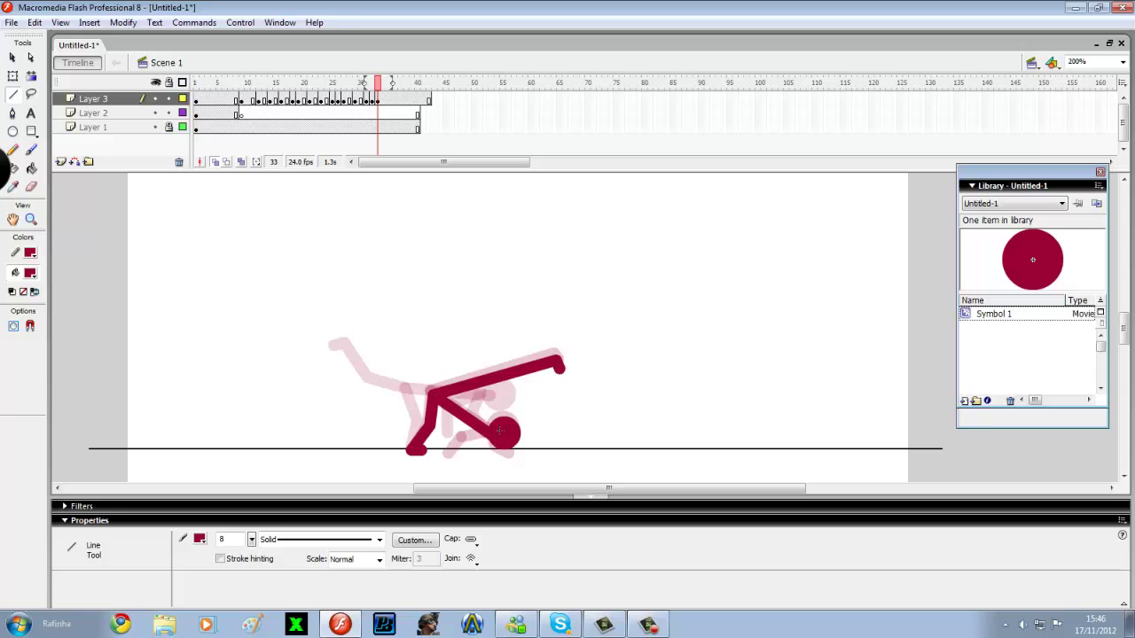
Add a blank keyframe at frame 34, build the crouched pose sunk a little further, and play the animation
left_click(1011, 314)
key("F7")
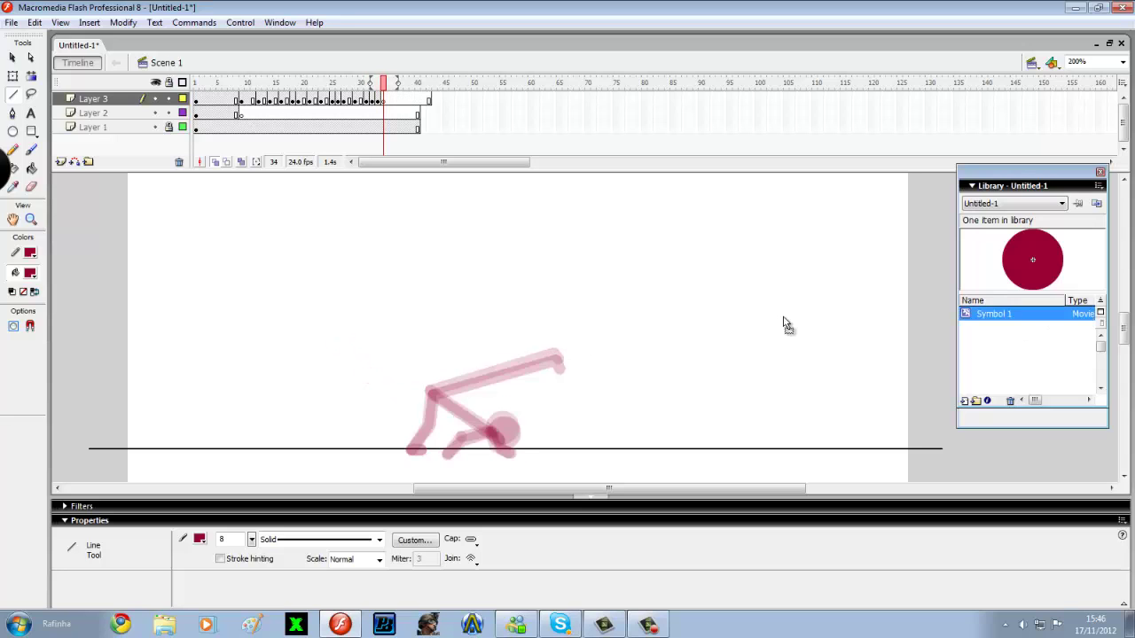
left_click_drag(506, 437, 435, 397)
left_click_drag(435, 397, 431, 428)
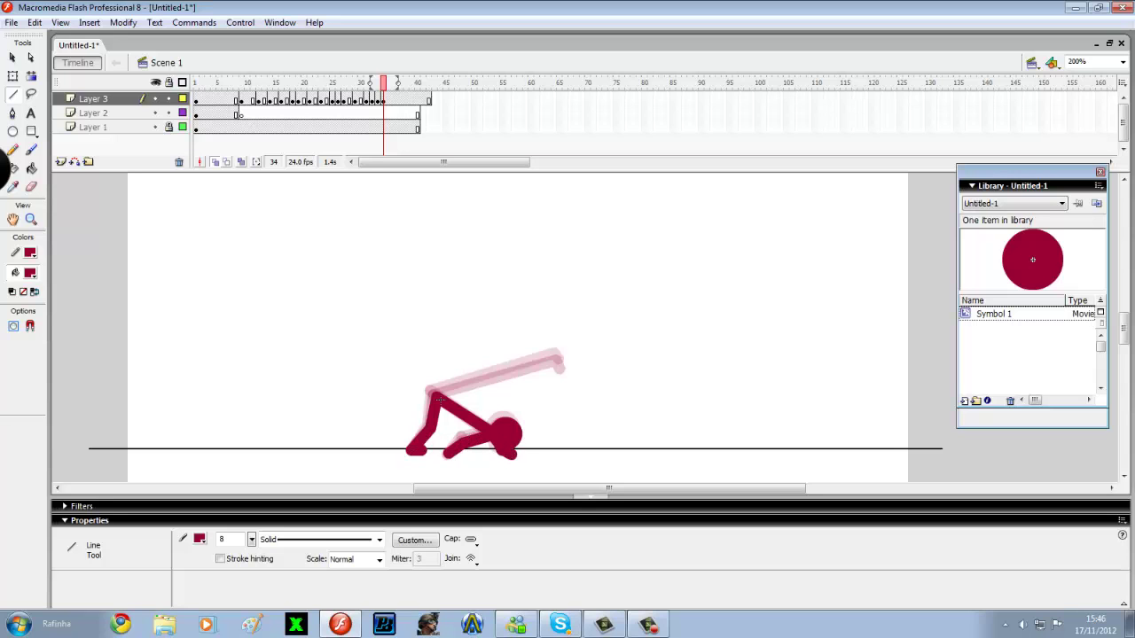
left_click_drag(556, 367, 557, 366)
left_click_drag(557, 366, 561, 374)
left_click(297, 113)
key("Return")
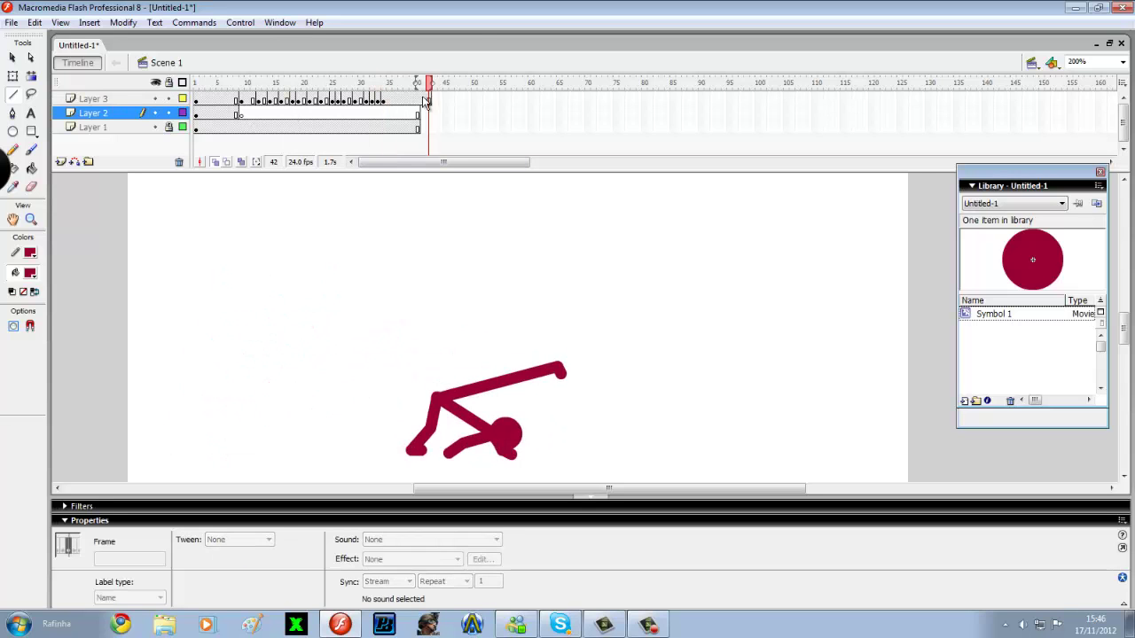
Trim Layer 3 to frame 40 and lengthen the hold before the last crouched pose so it starts at frame 35
right_click(426, 101)
left_click(464, 141)
left_click(378, 100)
left_click(387, 100)
right_click(423, 97)
left_click(464, 142)
Test the movie with the trimmed timeline and close the preview
left_click(417, 129)
left_click(241, 23)
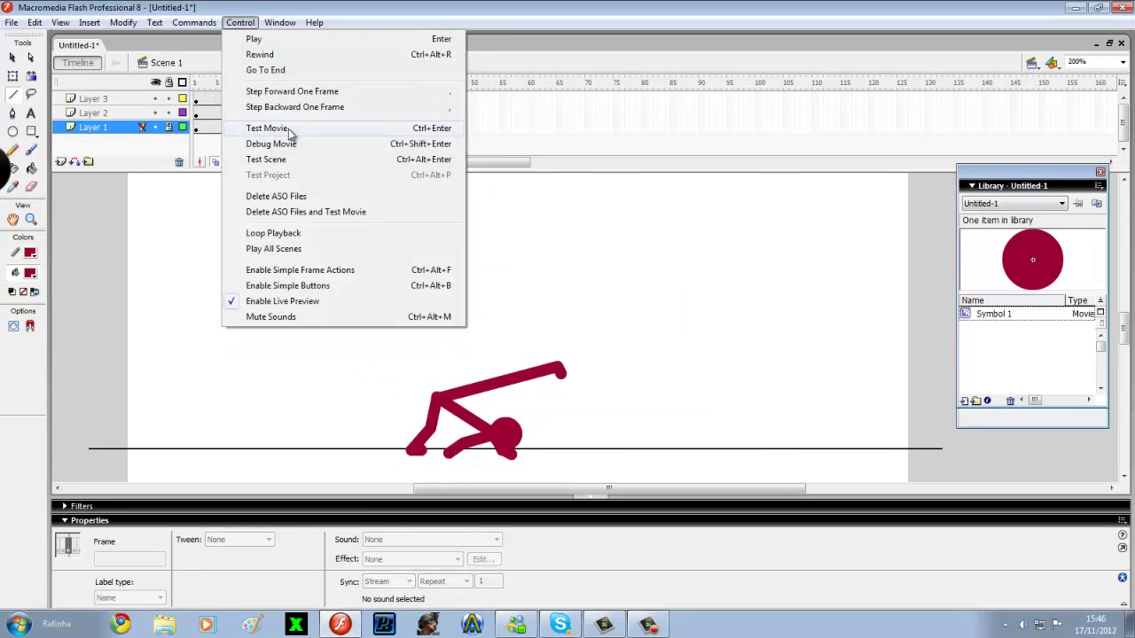
left_click(266, 128)
left_click(751, 155)
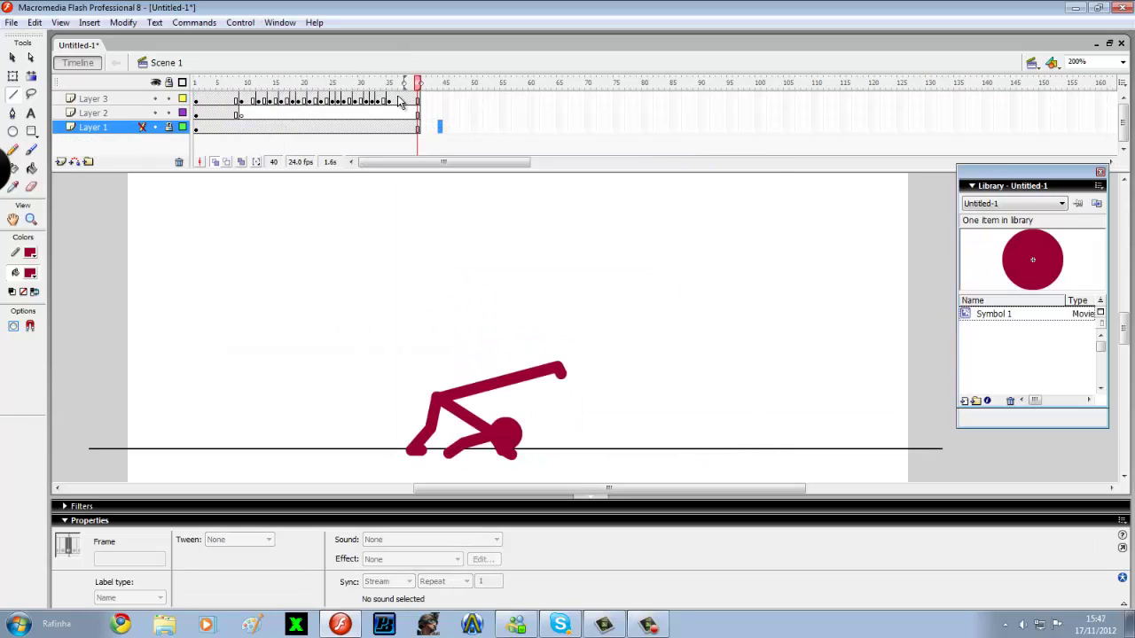
Skew the crouched figure slightly forward in the last two poses with Free Transform, and play the animation
left_click(381, 101)
left_click(12, 76)
left_click_drag(524, 361, 530, 367)
left_click(390, 98)
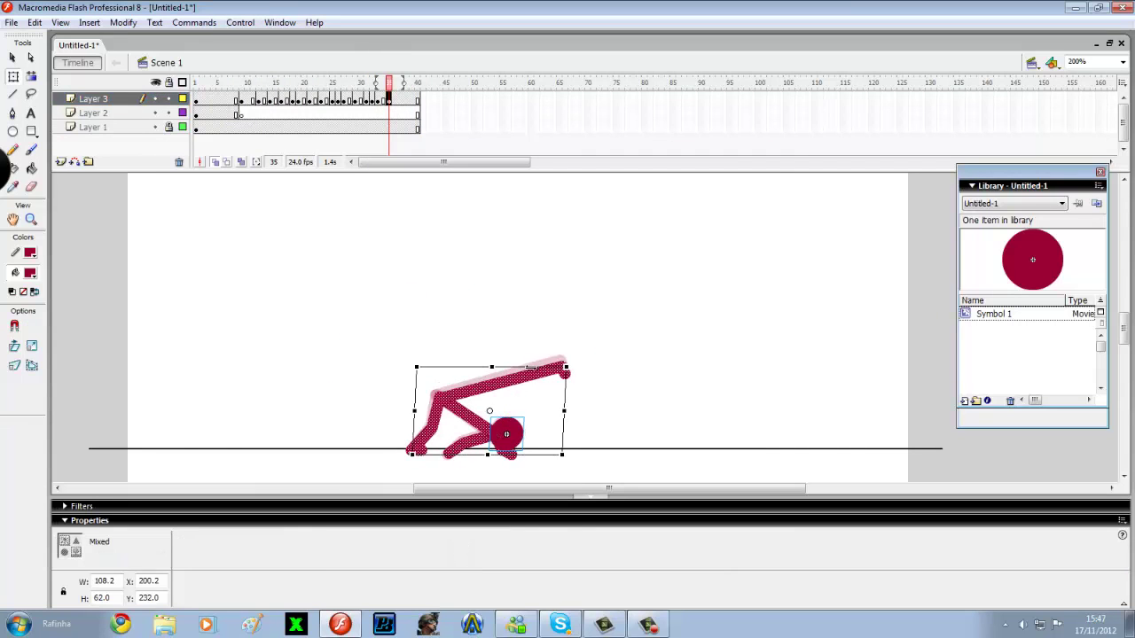
left_click(474, 214)
left_click(266, 83)
key("Return")
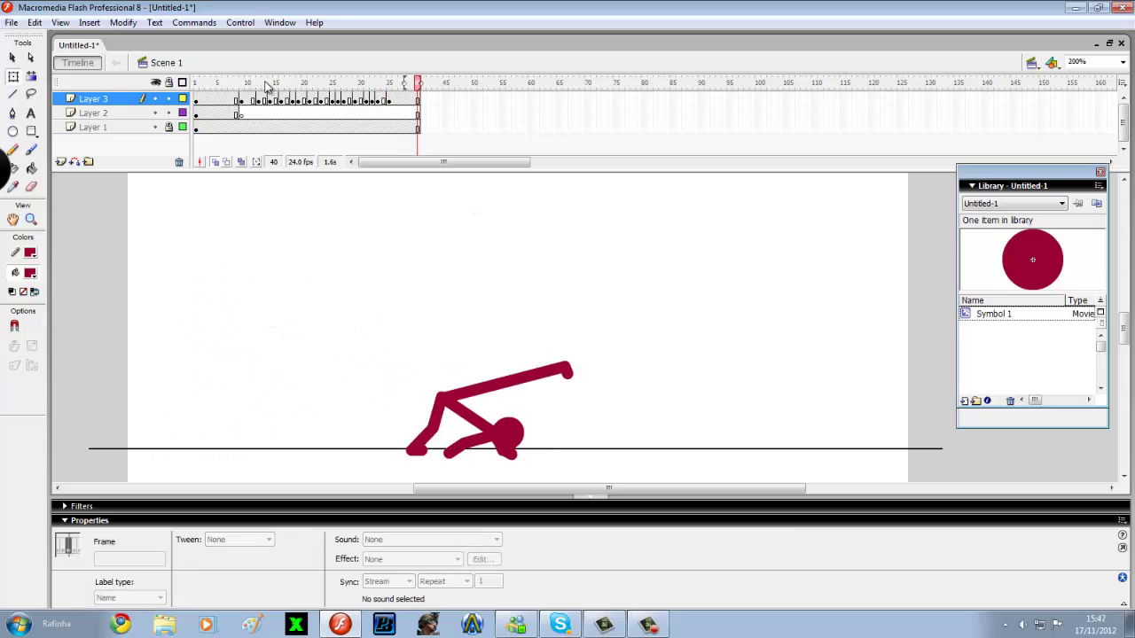
Extend all three layers past frame 40 to frame 62 by inserting frames
left_click_drag(412, 99, 412, 128)
key("F5")
key("F5")
key("F5")
key("F5")
key("F5")
key("F5")
key("F5")
key("F5")
key("F5")
key("F5")
key("F5")
key("F5")
key("F5")
key("F5")
key("F5")
key("F5")
key("F5")
key("F5")
key("F5")
key("F5")
Add a blank keyframe at frame 42 on Layer 2 and brush a small green burst outline with a fine brush at the figure's hip
left_click(418, 100)
left_click(418, 115)
left_click(429, 115)
key("F7")
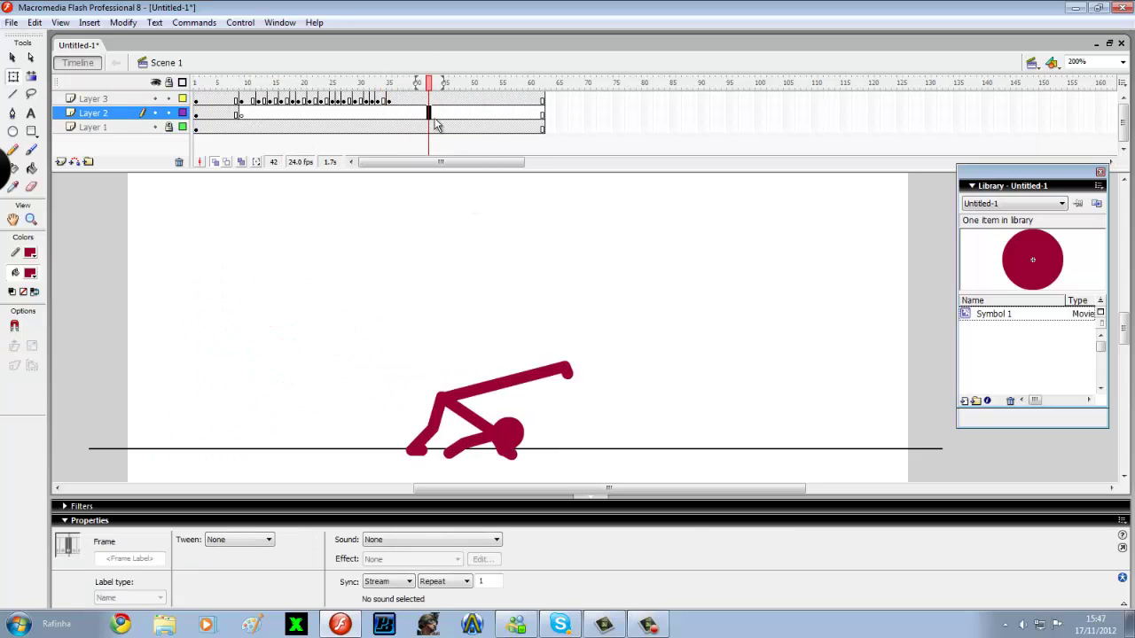
left_click(34, 150)
left_click(36, 364)
left_click(27, 381)
left_click(32, 274)
left_click(83, 368)
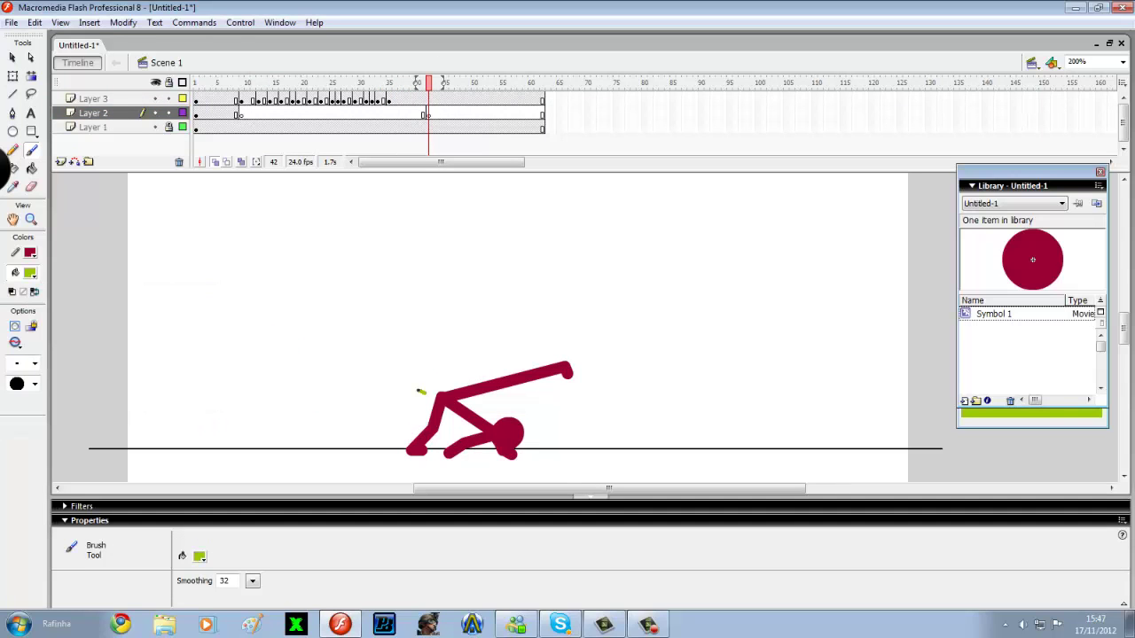
left_click_drag(430, 391, 435, 392)
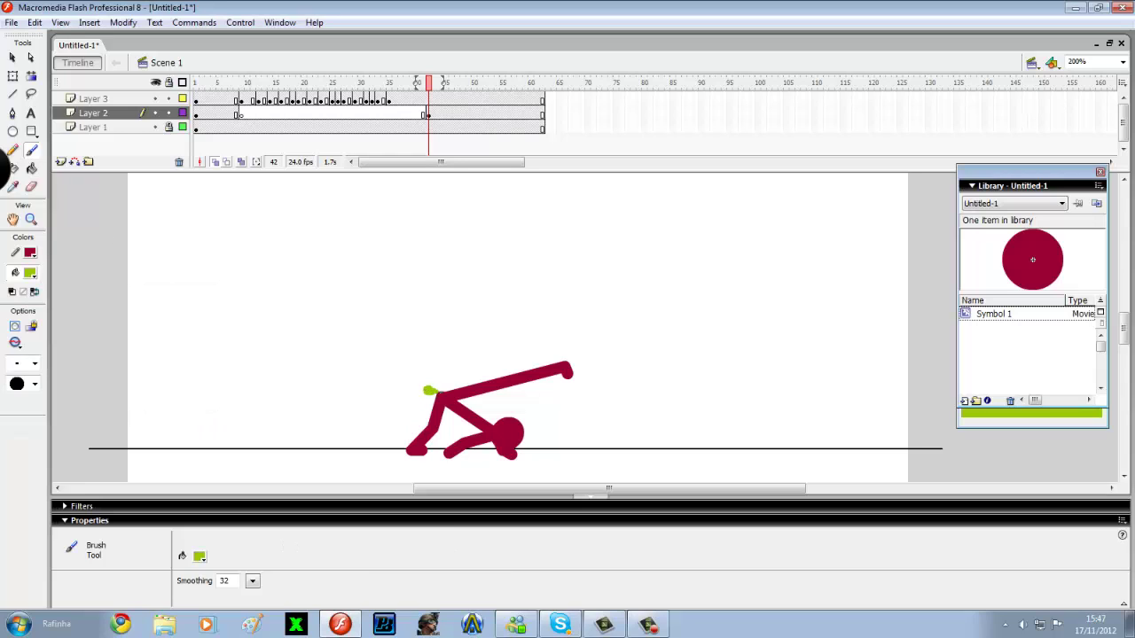
key("ctrl+z")
left_click_drag(444, 388, 437, 357)
Brush progressively larger green burst outlines on new blank keyframes at frames 43 and 44, and return to frame 42
key("F7")
left_click_drag(434, 396, 369, 395)
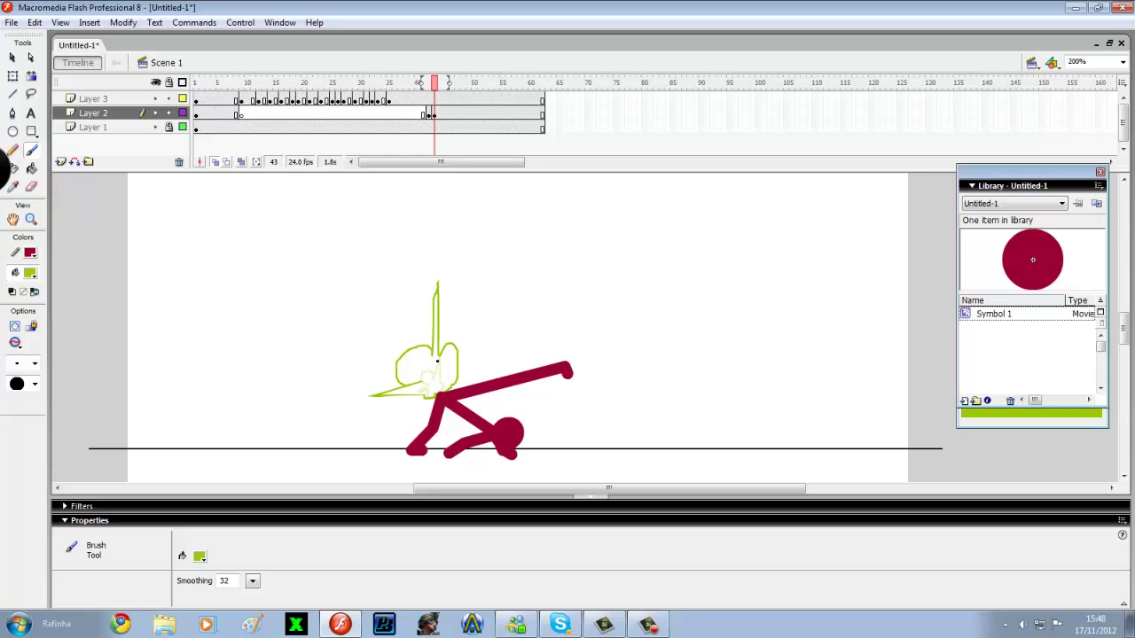
key("F7")
left_click_drag(435, 400, 406, 402)
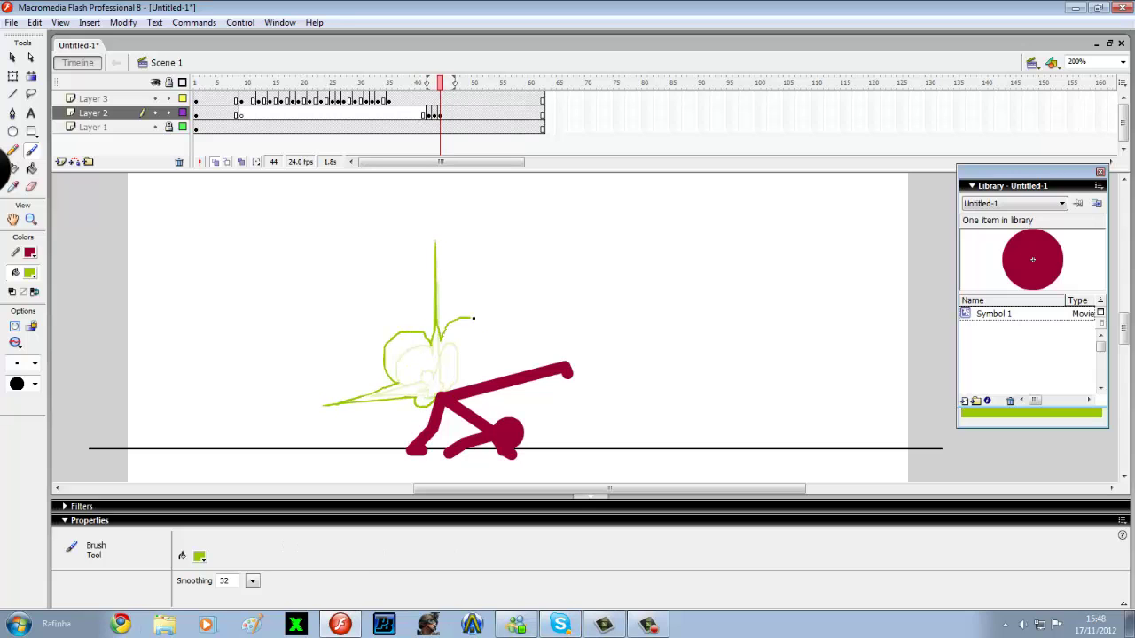
key("comma")
key("comma")
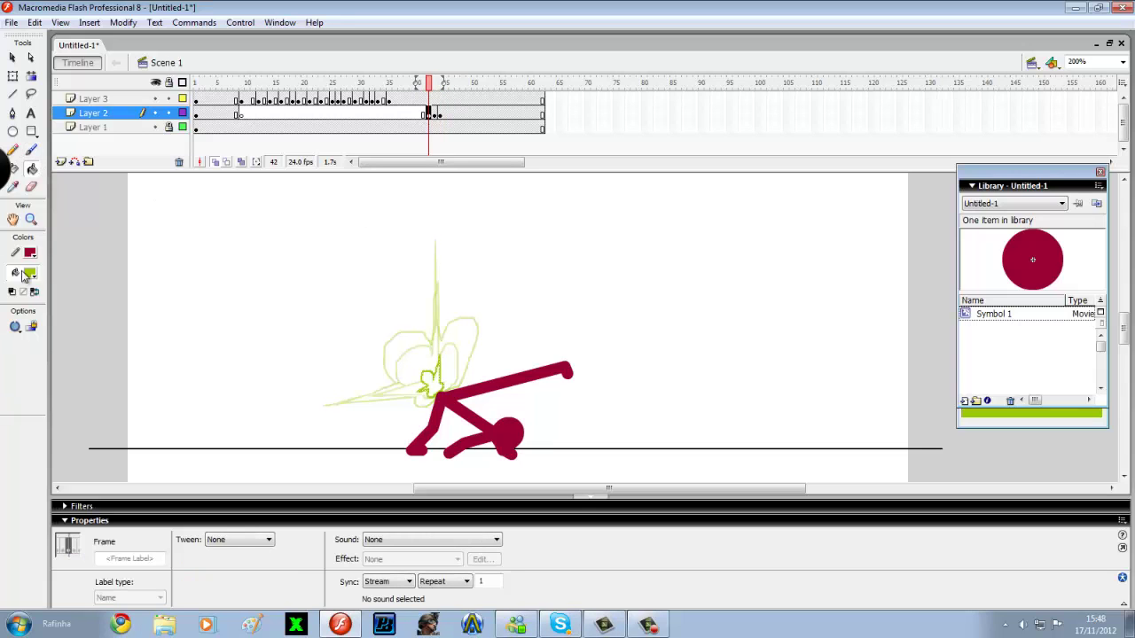
left_click(32, 273)
left_click(82, 388)
left_click(430, 383)
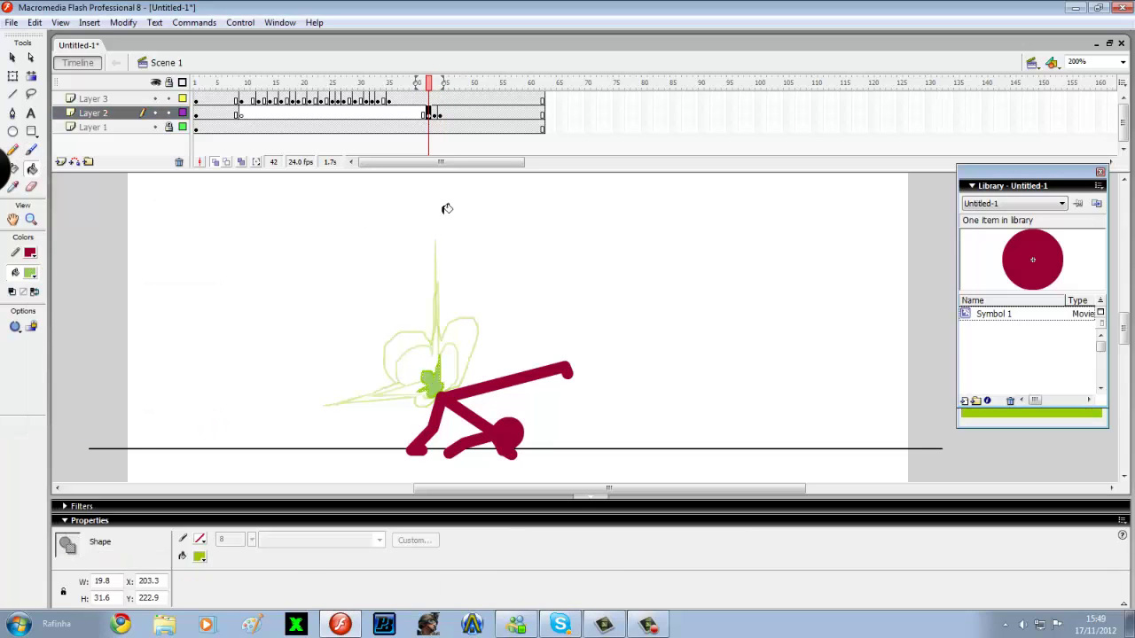
key("ctrl+z")
Choose a light green fill and fill the burst outlines on Layer 2 up to frame 44
left_click(31, 275)
left_click(87, 307)
left_click(30, 274)
left_click(95, 395)
left_click(435, 115)
left_click(436, 371)
left_click(439, 114)
left_click(439, 360)
Play the animation and hold the second burst drawing one frame longer so the last one starts at frame 45
left_click(349, 101)
key("Return")
left_click(434, 115)
key("F5")
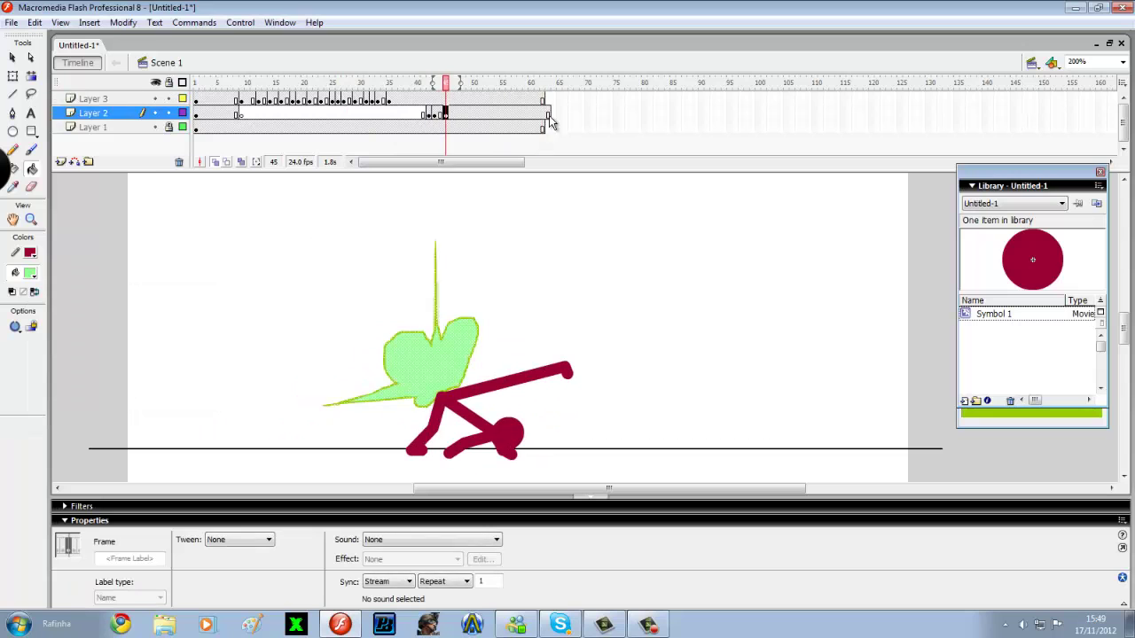
Remove the surplus frames so that all layers end at frame 47
mouse_move(549, 116)
left_mouse_down()
mouse_move(466, 117)
mouse_move(542, 128)
left_mouse_up()
right_click(466, 119)
left_click(489, 167)
right_click(534, 125)
left_click(575, 172)
Play the animation on the stage, test the movie and close the preview
left_click(293, 99)
key("Return")
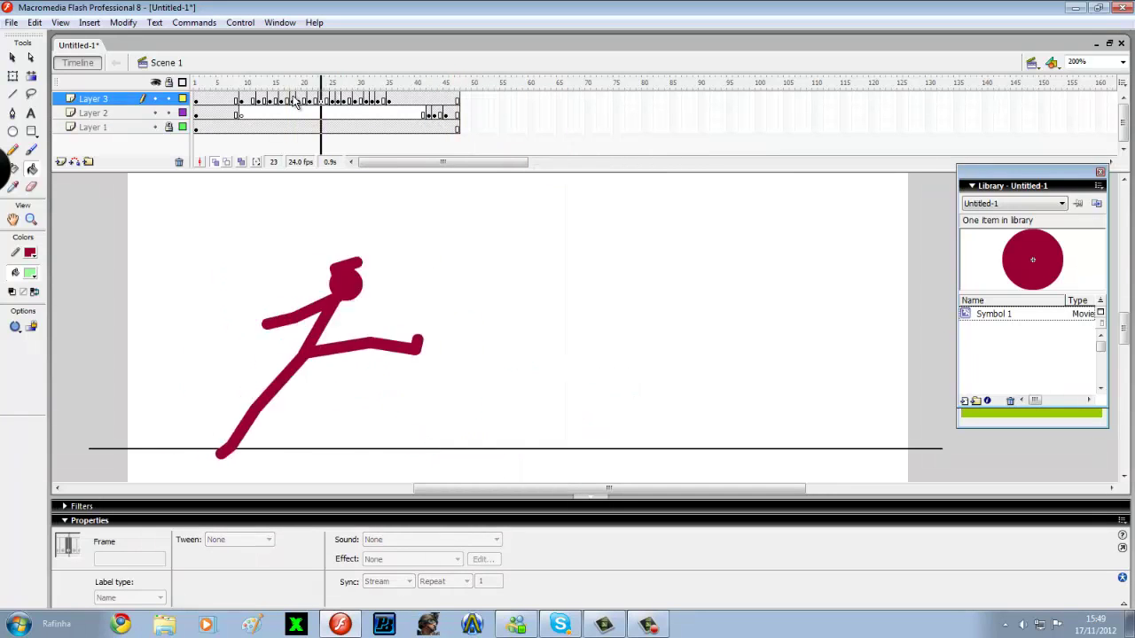
key("ctrl+Return")
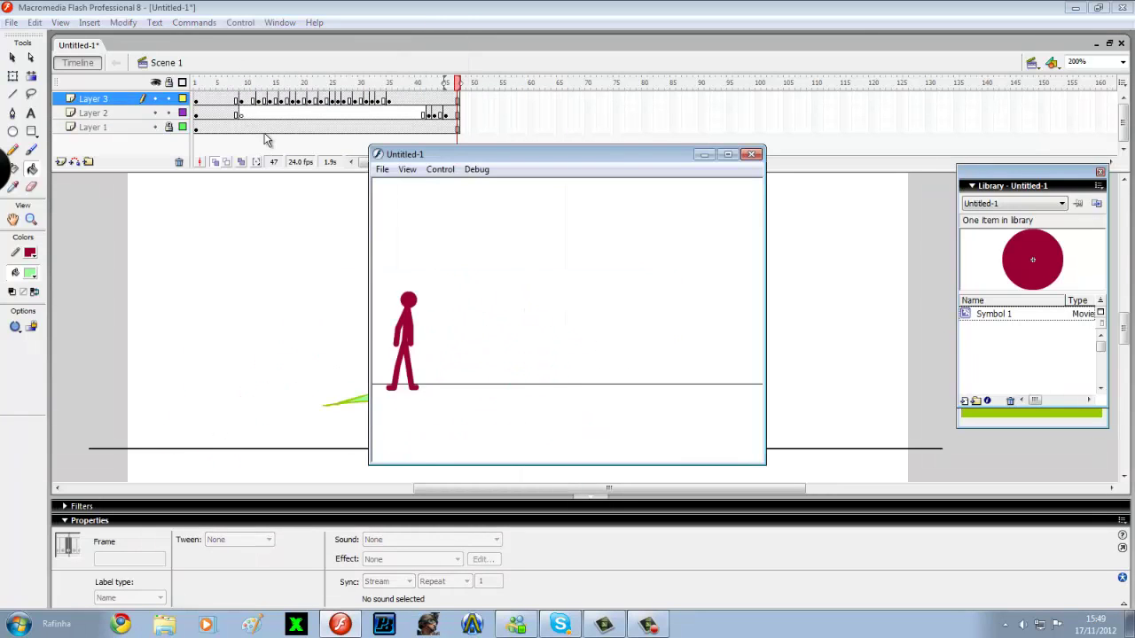
left_click(750, 155)
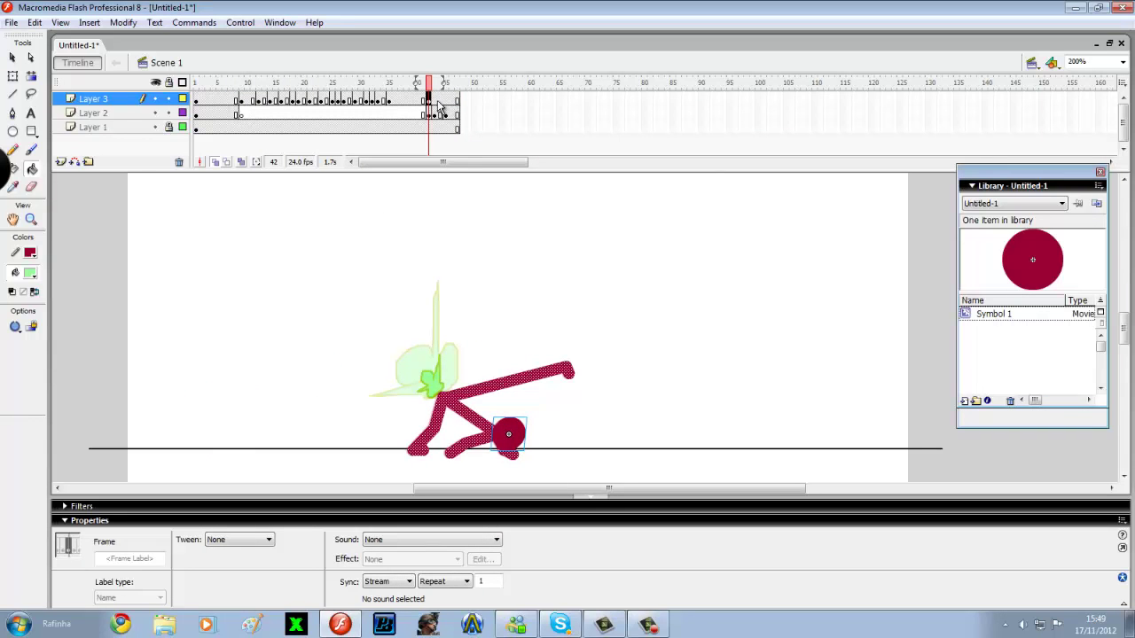
Add Layer 3 keyframes at frames 43 and 45 and nudge the crouched figure forward to the right
left_click(435, 101)
key("F6")
key("shift+Right")
left_click(447, 99)
key("F6")
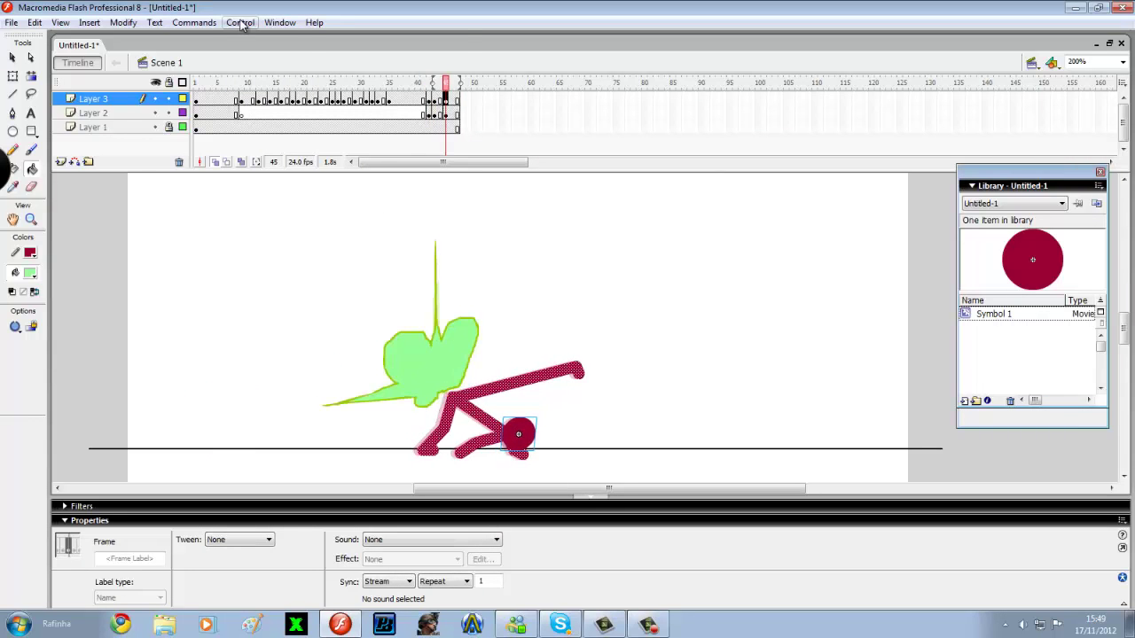
Test the movie with the nudged figure and the burst, and close the preview
left_click(239, 25)
left_click(261, 162)
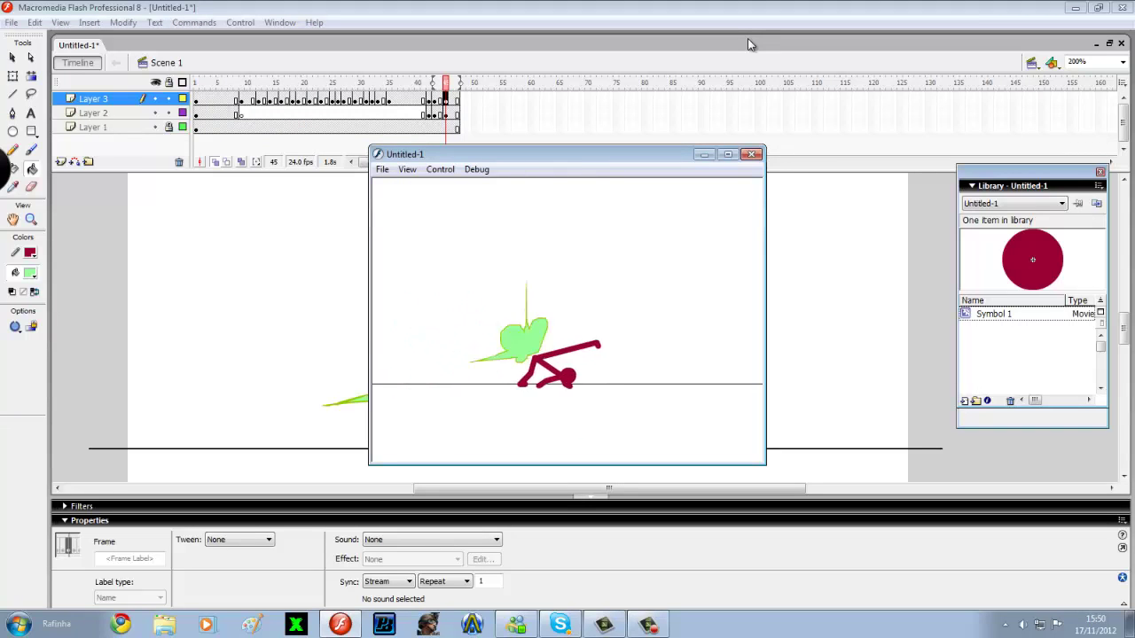
left_click(751, 155)
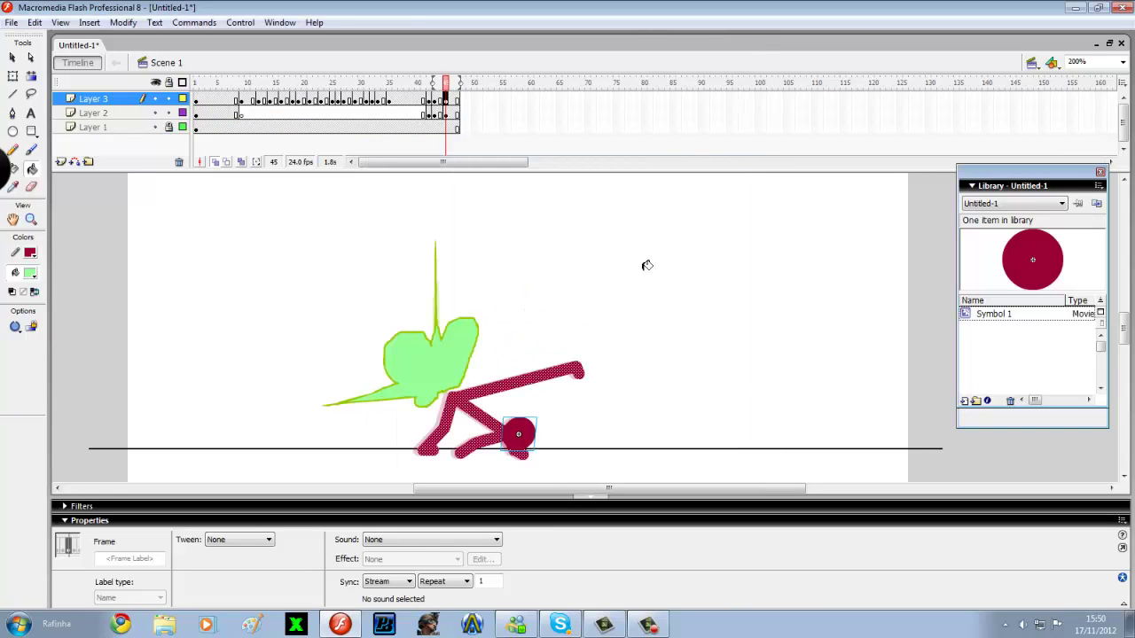
Remove the extra hold frame at frame 44 from all layers, test the movie and close the preview
left_click_drag(443, 114, 441, 99)
right_click(441, 98)
left_click(480, 146)
right_click(441, 126)
left_click(468, 172)
left_click(241, 24)
left_click(355, 127)
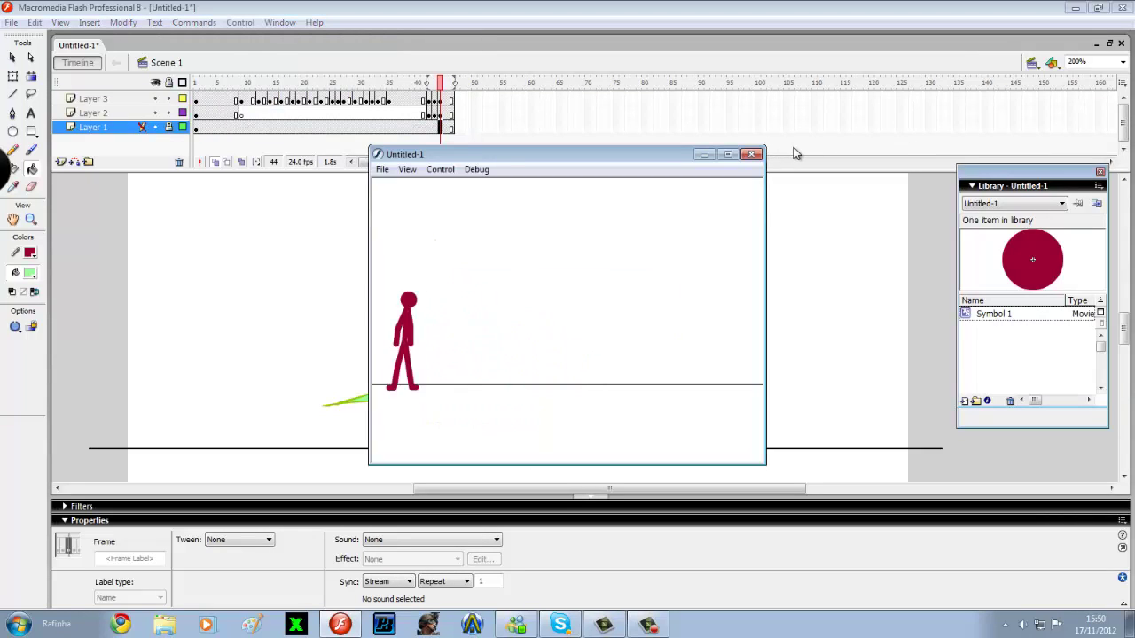
left_click(751, 154)
Trim all layers to end at frame 44, test the movie again and close the preview
left_click(440, 99)
key("ctrl+Return")
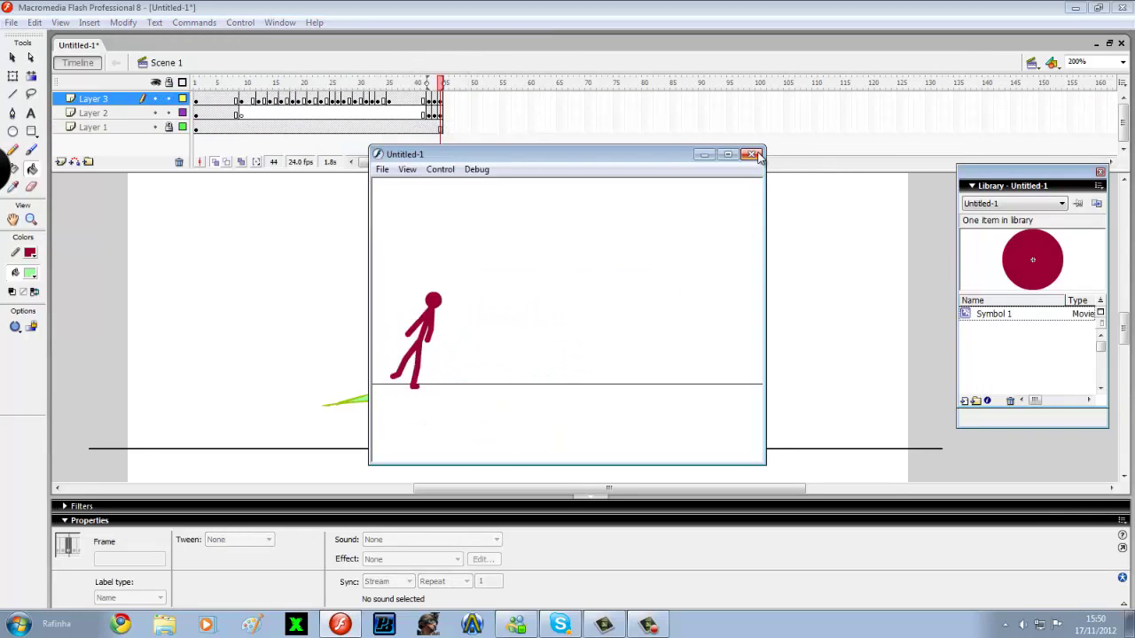
key("ctrl+w")
left_click(11, 23)
left_click(31, 115)
left_click_drag(305, 222, 696, 230)
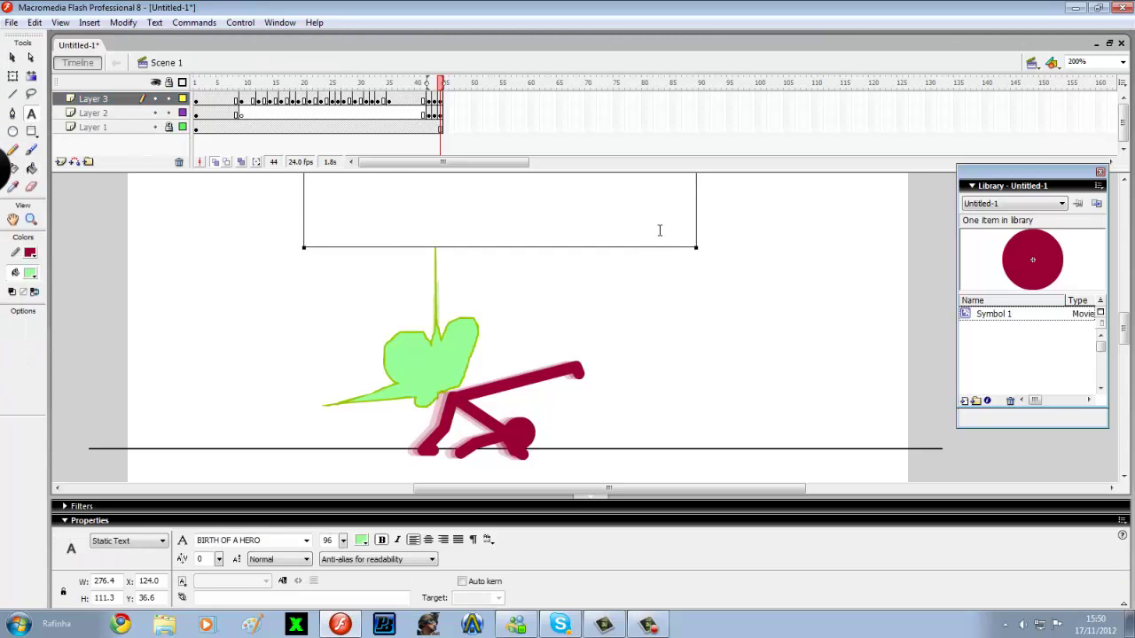
type("oo")
left_click_drag(497, 208, 282, 201)
key("BackSpace")
Set the fill colour to black and add a static text box reading "lol" over the burst
left_click(34, 275)
left_click(14, 313)
left_click(31, 149)
left_click(31, 114)
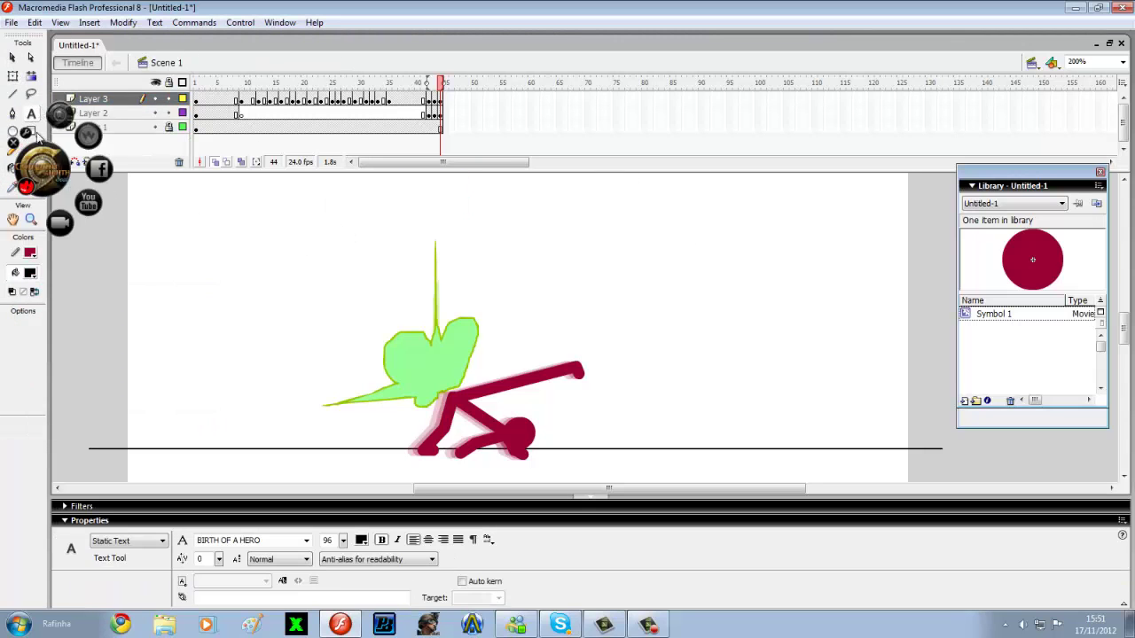
left_click_drag(220, 249, 525, 405)
type("lol")
Set the "lol" text to the Centaur font at size 36
left_click(13, 76)
left_click(31, 115)
left_click_drag(330, 332, 165, 331)
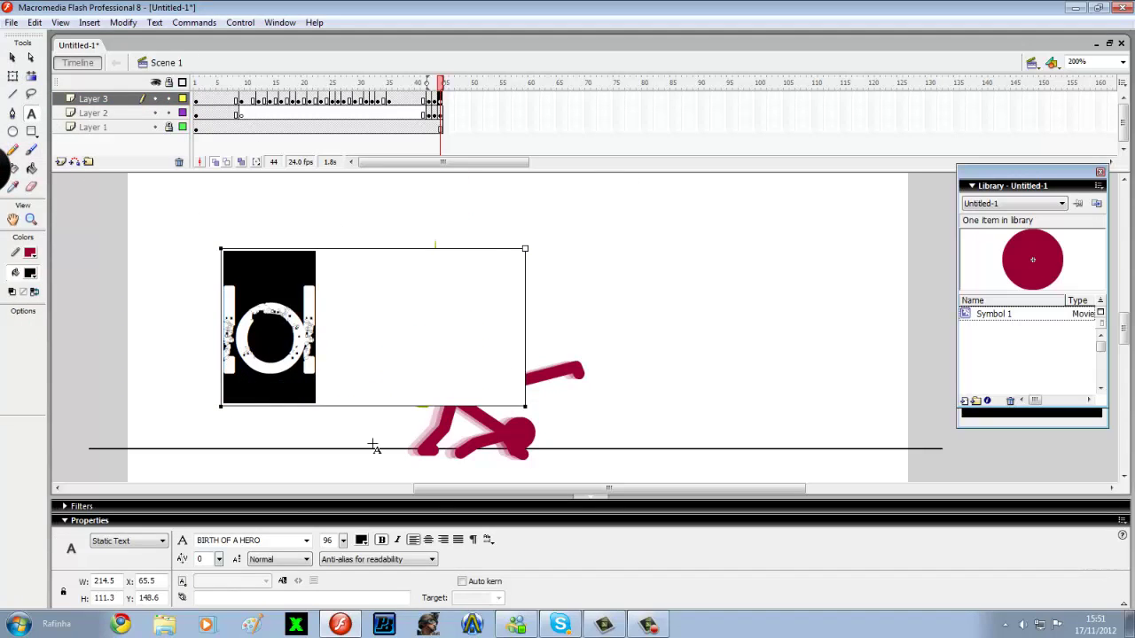
left_click(419, 386)
left_click_drag(362, 362, 206, 363)
left_click_drag(343, 541, 345, 582)
left_click(307, 541)
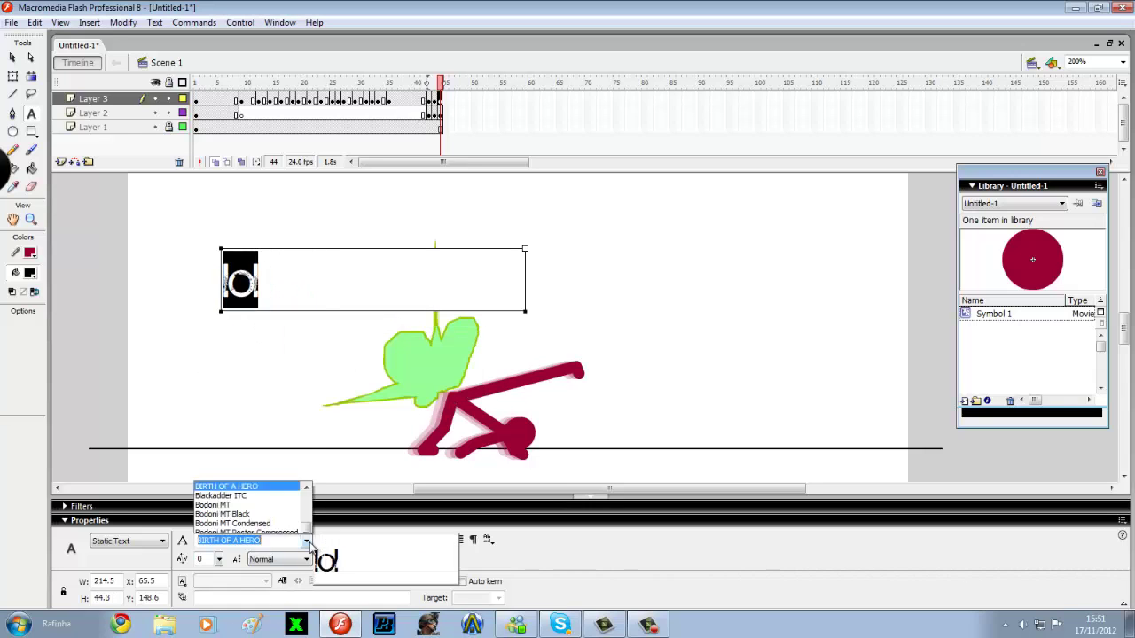
left_click(263, 473)
Skew the "lol" text to slant right with Free Transform and cut it from Layer 3
left_click(12, 76)
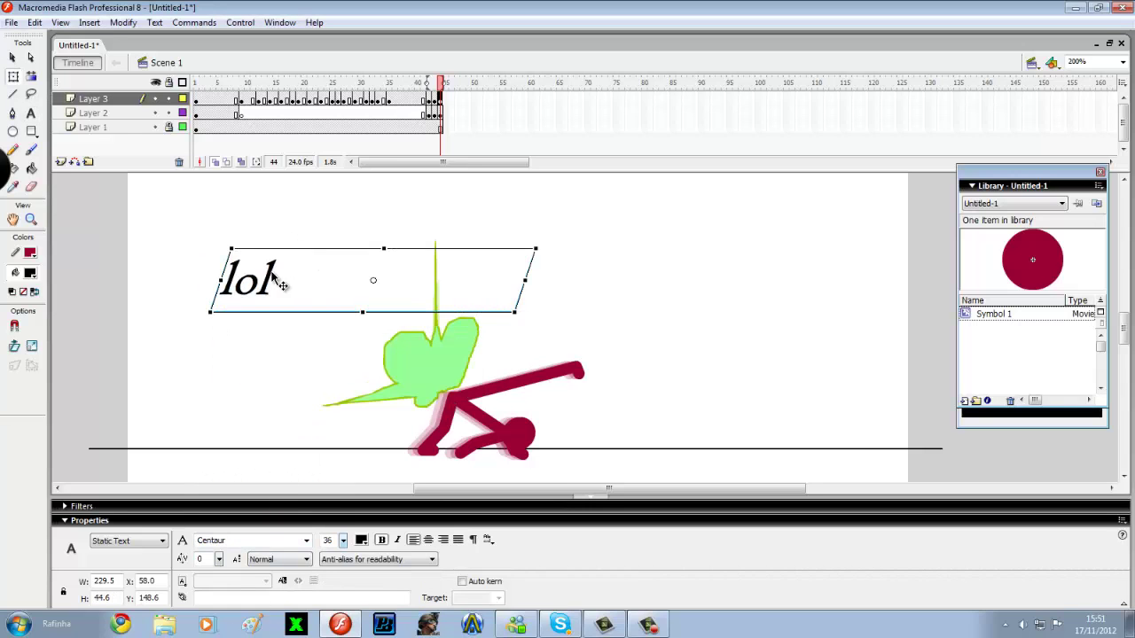
left_click_drag(623, 408, 620, 410)
key("Delete")
Add a Layer 4 with a keyframe at frame 42, paste the "lol" text there and move it beside the figure's head
left_click(60, 162)
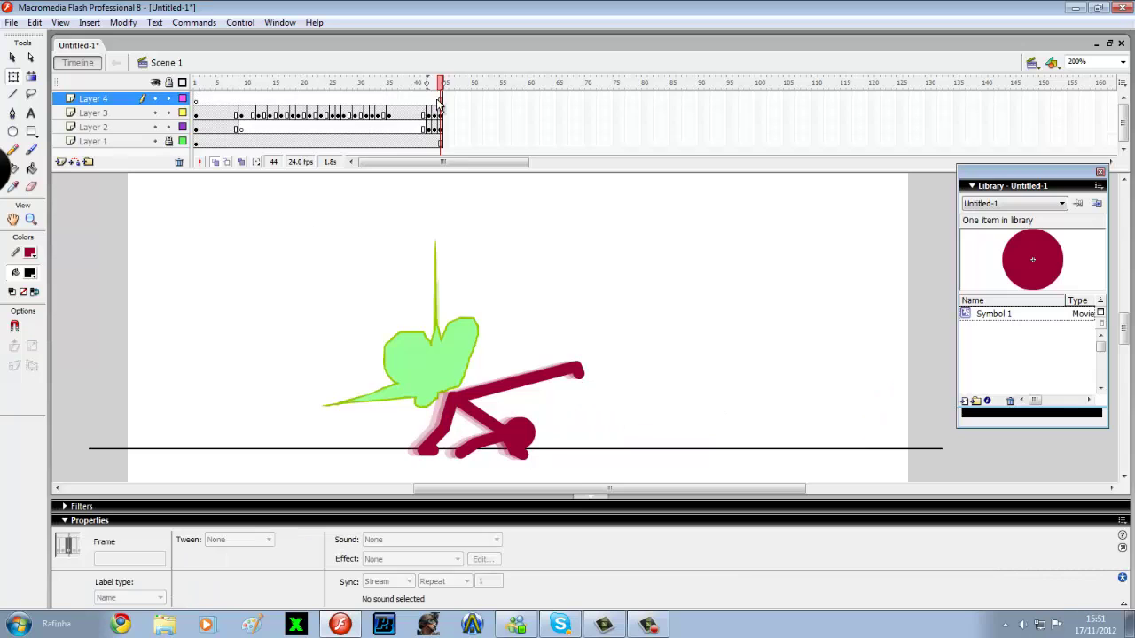
left_click(431, 96)
key("ctrl+v")
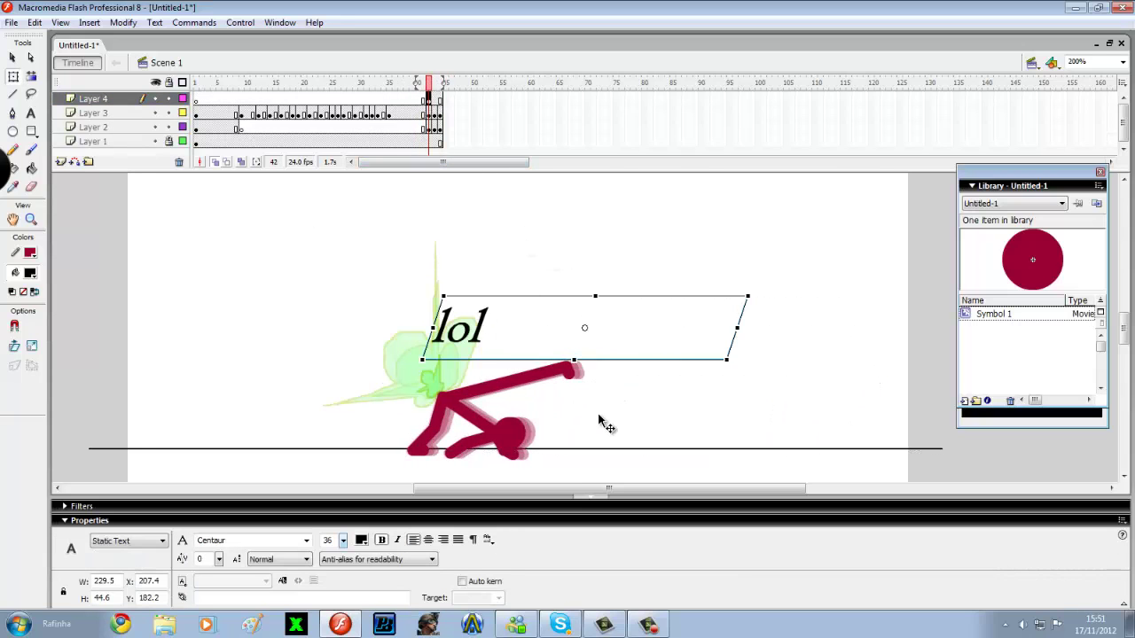
left_click_drag(480, 331, 599, 422)
Add Layer 4 keyframes at frames 43 and 44, nudging the "lol" text slightly to the right in each
key("F6")
key("Right")
key("Right")
key("Right")
key("Right")
key("F6")
key("Right")
key("Right")
key("Right")
key("Right")
Test the movie with the moving "lol" text and close the preview
left_click(240, 22)
left_click(288, 124)
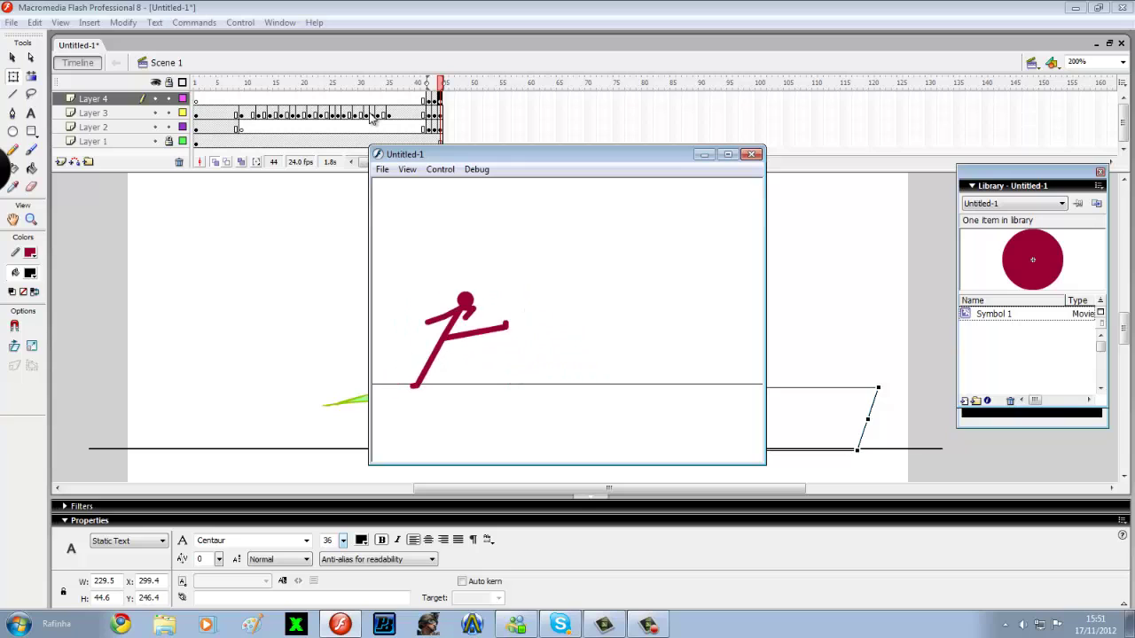
left_click(751, 154)
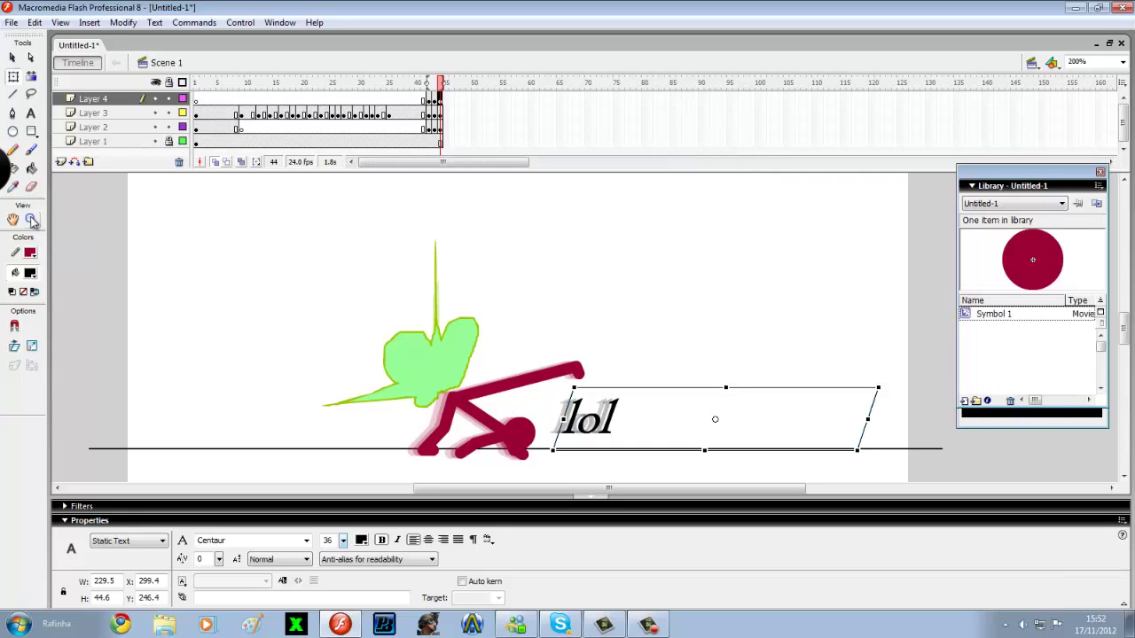
Draw a new static text box about 384 px wide above the burst on Layer 4
left_click(31, 220)
left_click(533, 343)
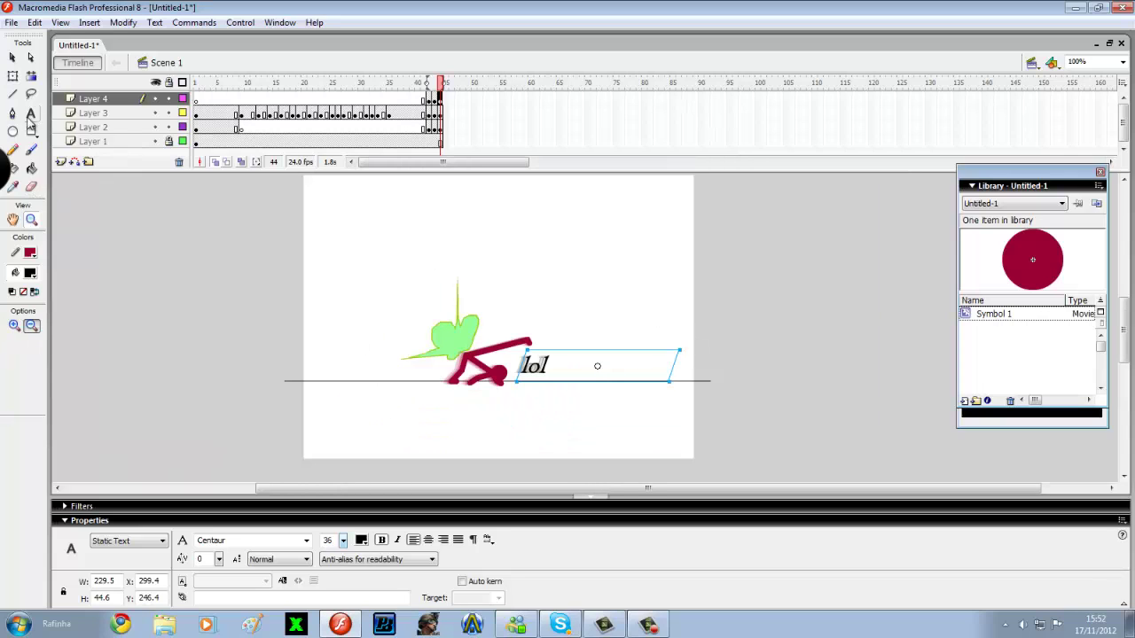
key("Escape")
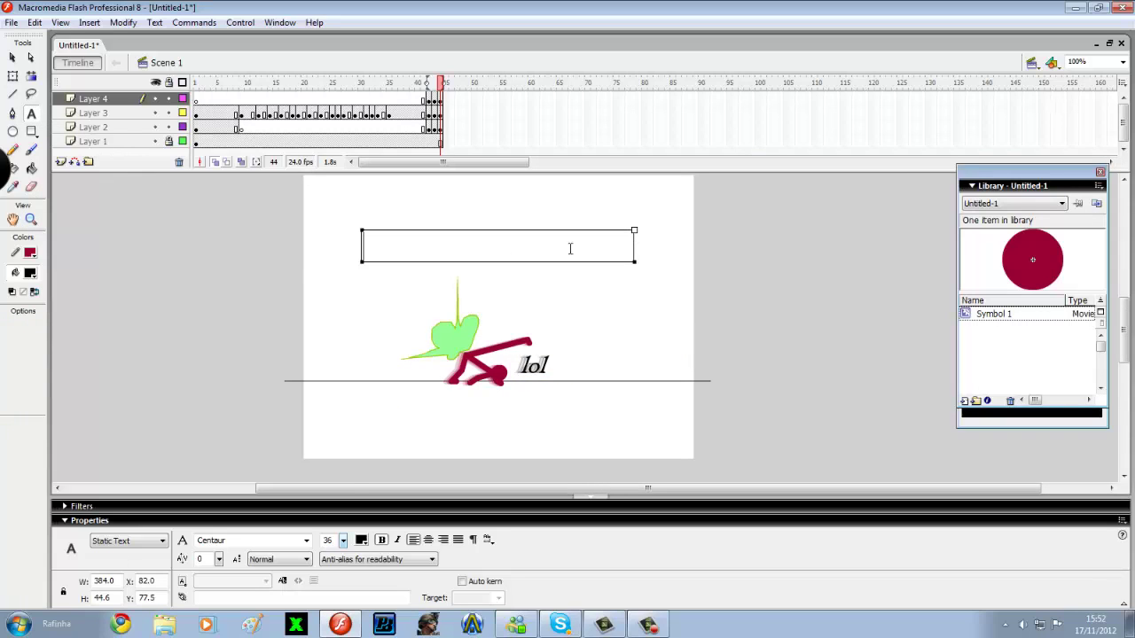